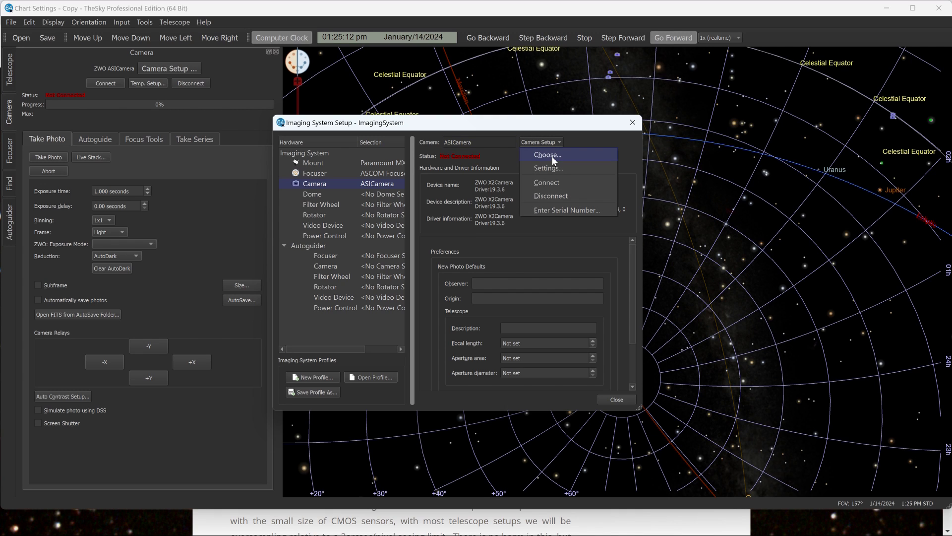
- Choose the ZWO ASICamera from the list of camera drivers as the imaging system's camera
{"action": "left_click", "coordinate": [552, 156]}
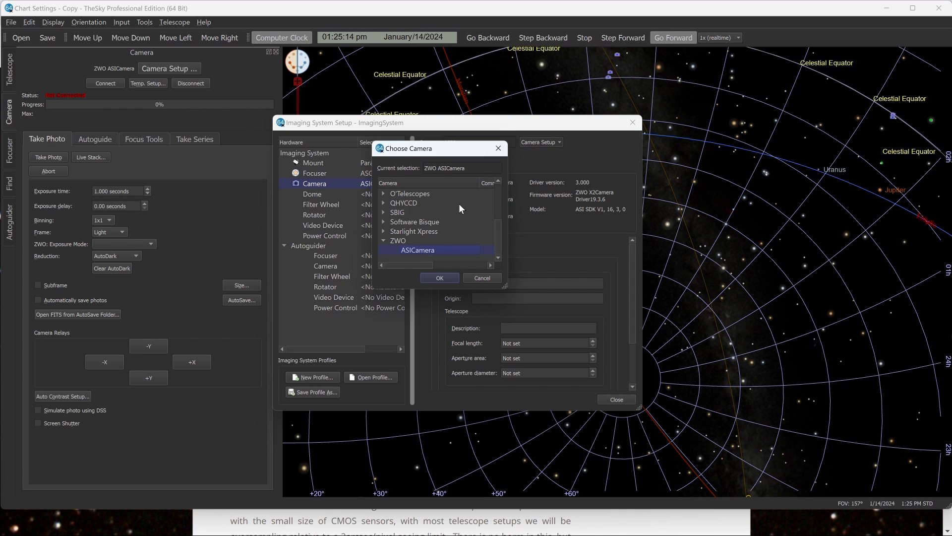
{"action": "mouse_move", "coordinate": [498, 241]}
{"action": "left_mouse_down"}
{"action": "mouse_move", "coordinate": [501, 201]}
{"action": "mouse_move", "coordinate": [499, 234]}
{"action": "left_mouse_up"}
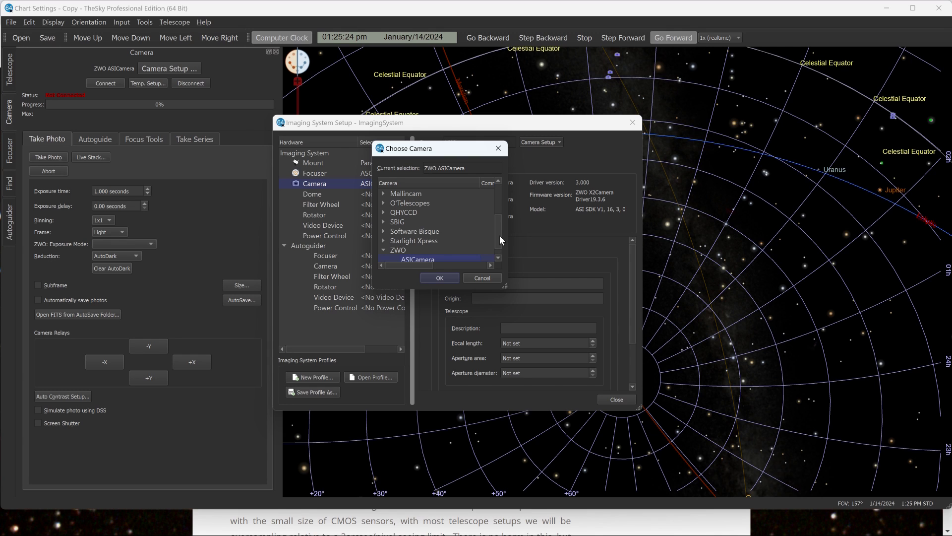
{"action": "left_click_drag", "start_coordinate": [499, 235], "coordinate": [501, 198]}
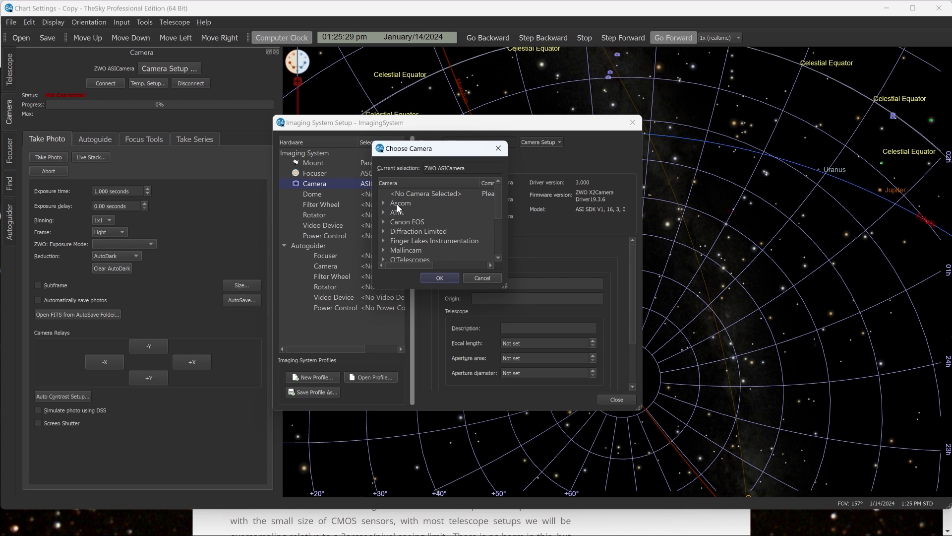
{"action": "left_click_drag", "start_coordinate": [498, 205], "coordinate": [500, 249]}
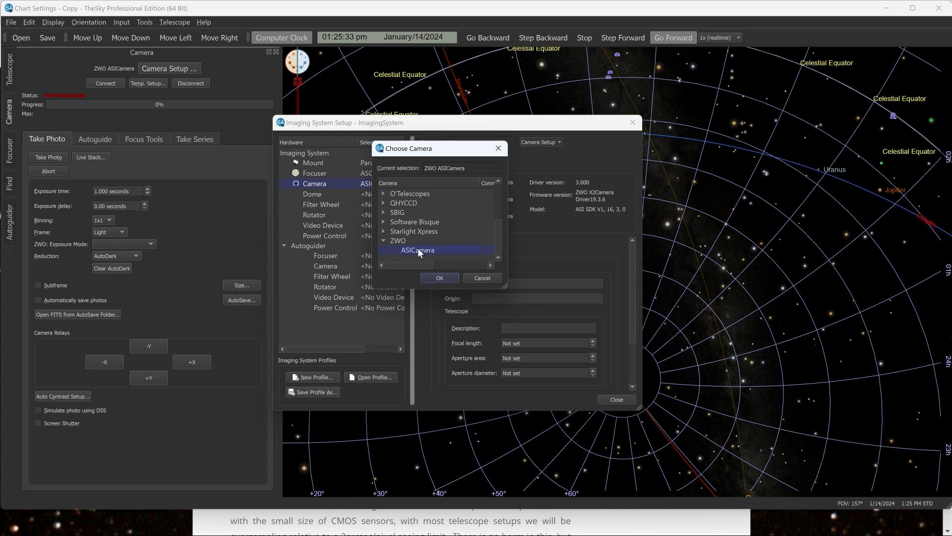
{"action": "left_click", "coordinate": [444, 281]}
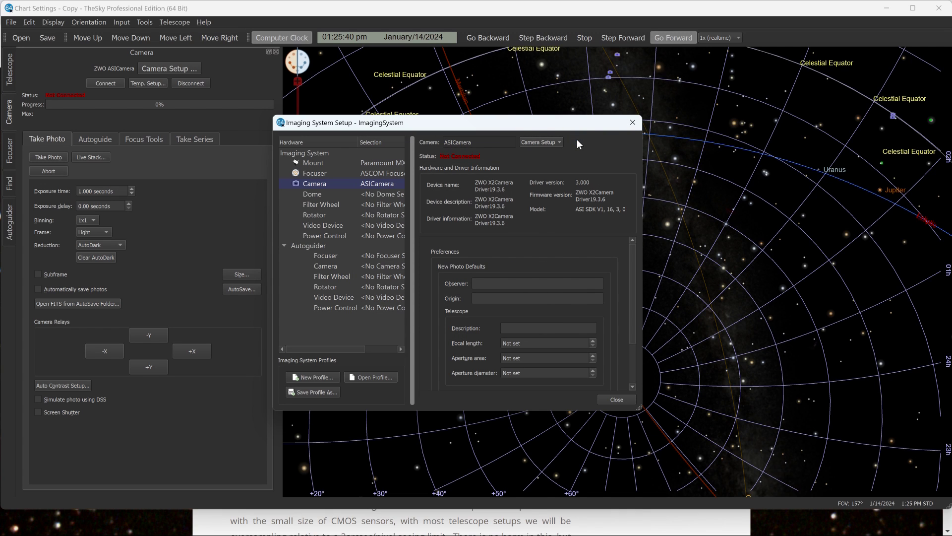
- Connect the ASICamera and close the imaging system setup
{"action": "left_click", "coordinate": [560, 142]}
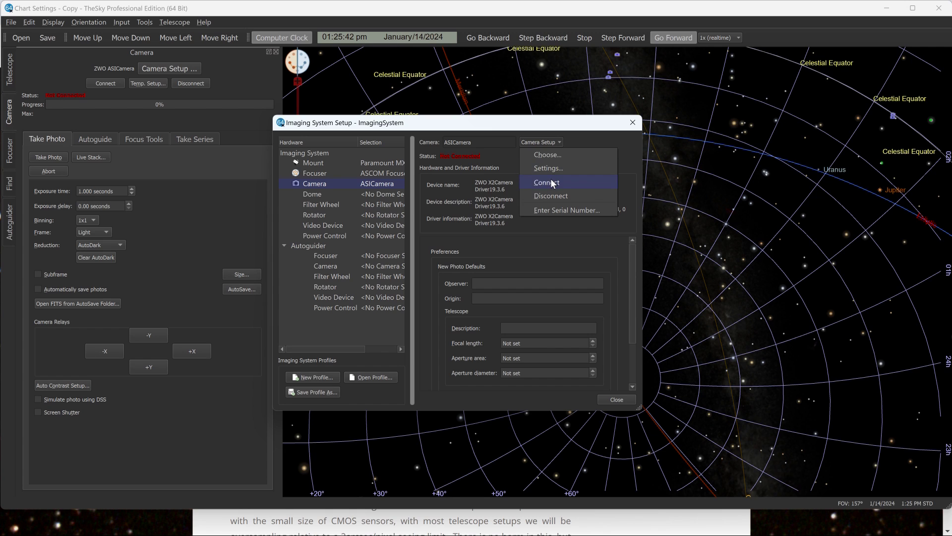
{"action": "left_click", "coordinate": [551, 180]}
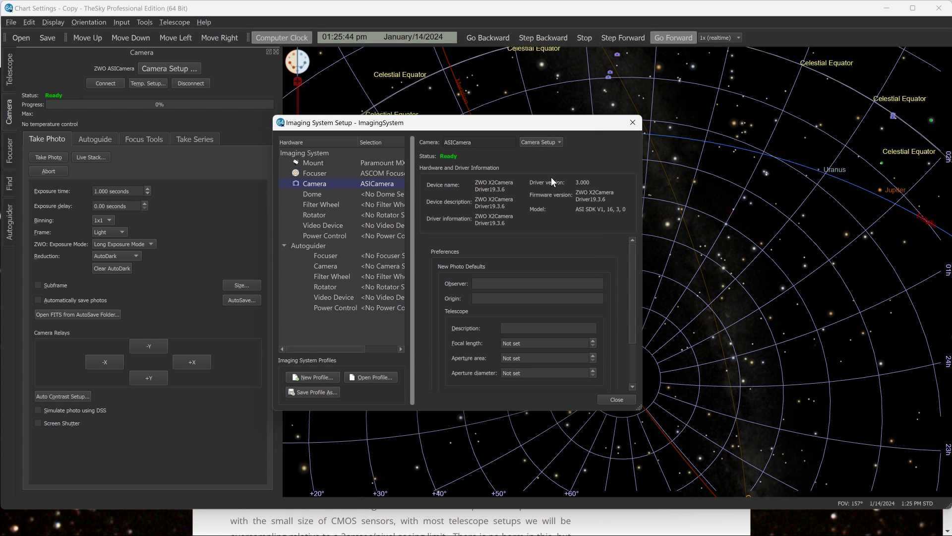
{"action": "left_click", "coordinate": [617, 399]}
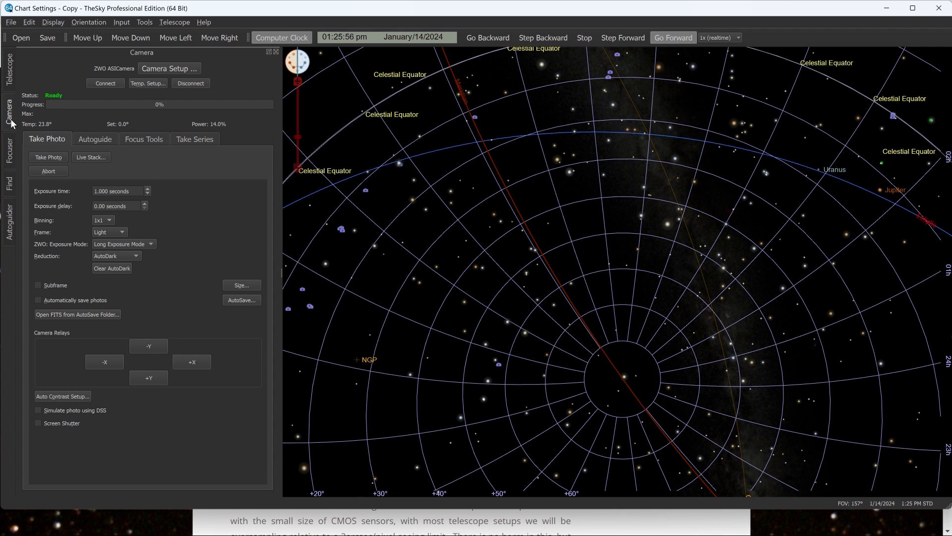
- Open the Live Stack window and view its calibration frame options before returning to the exposure settings
{"action": "left_click", "coordinate": [99, 138]}
{"action": "left_click", "coordinate": [153, 136]}
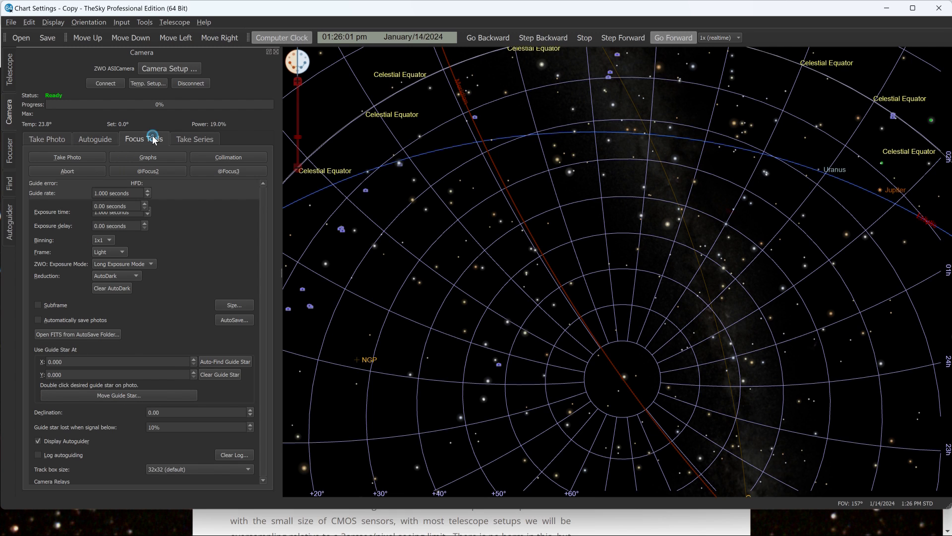
{"action": "left_click", "coordinate": [39, 140]}
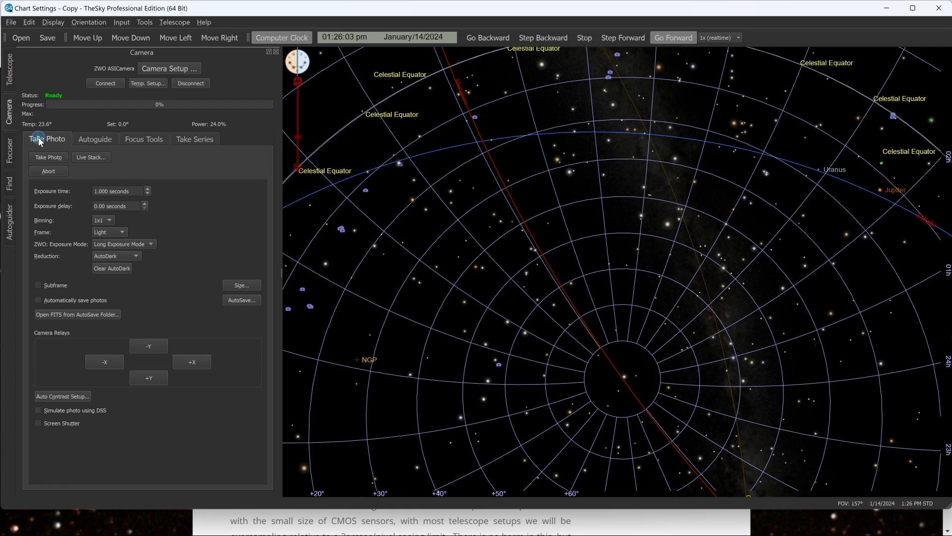
{"action": "left_click", "coordinate": [89, 157]}
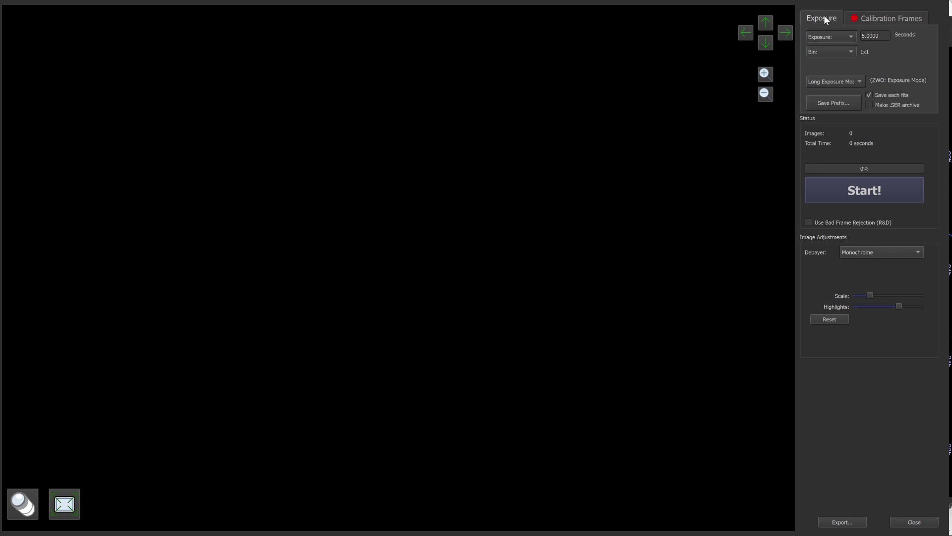
{"action": "left_click", "coordinate": [886, 20]}
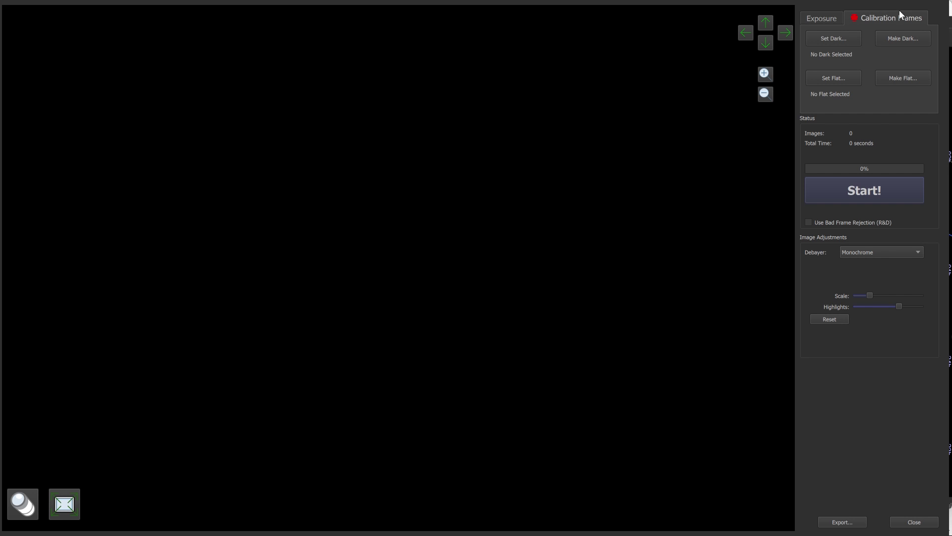
{"action": "left_click", "coordinate": [821, 20]}
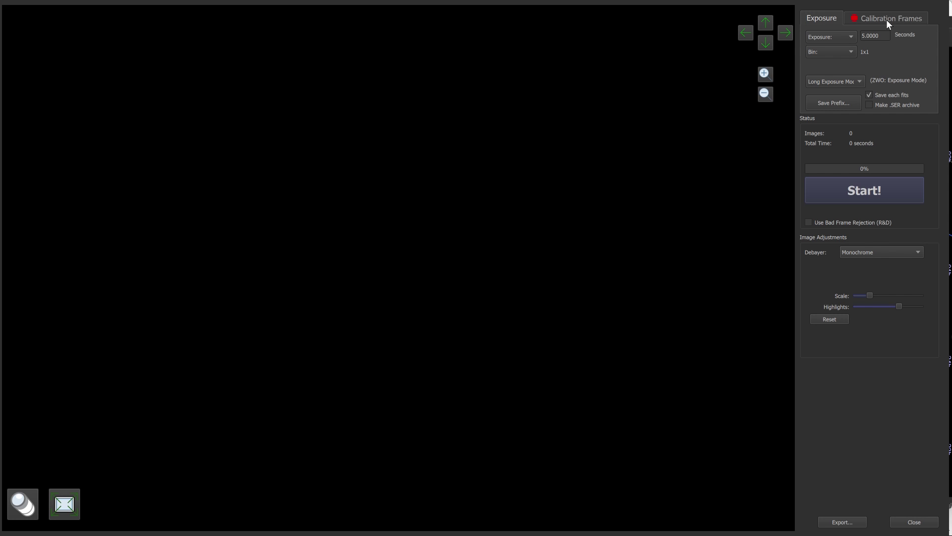
- Try live stack exposure times of 10 and 60 seconds from the presets and a custom 75 seconds
{"action": "left_click", "coordinate": [851, 37]}
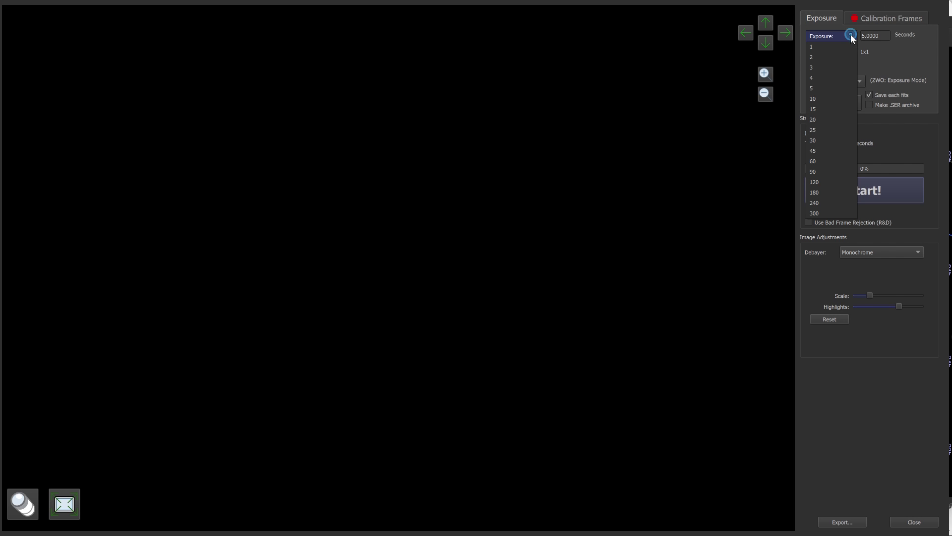
{"action": "left_click", "coordinate": [811, 99]}
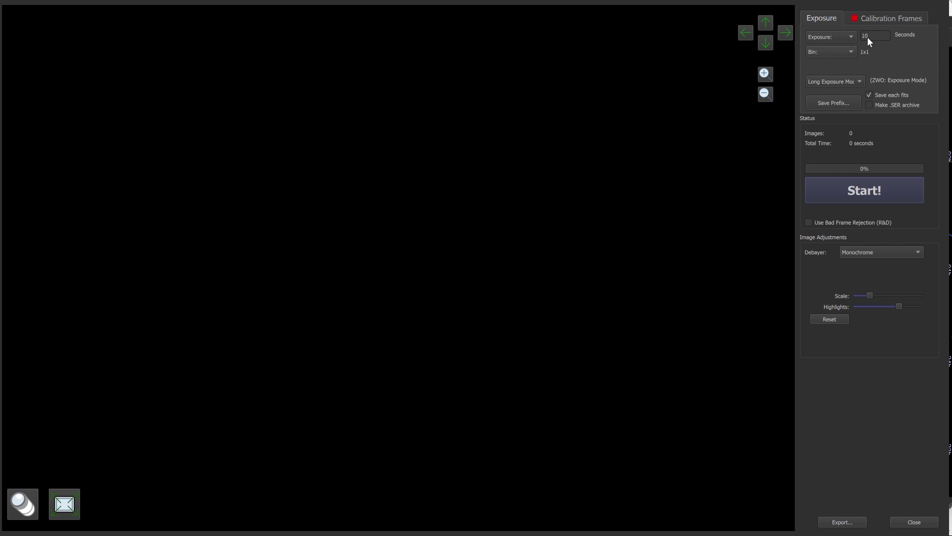
{"action": "left_click", "coordinate": [851, 35]}
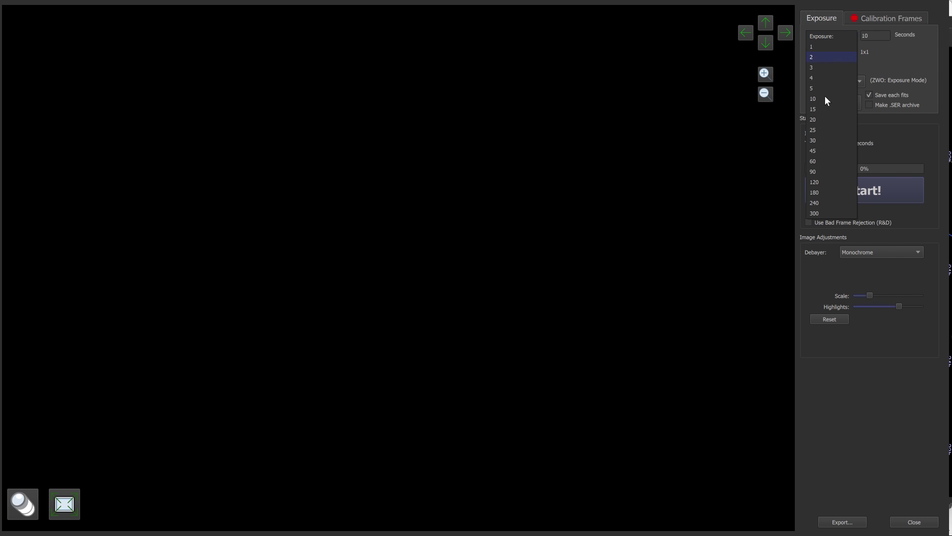
{"action": "left_click", "coordinate": [815, 162]}
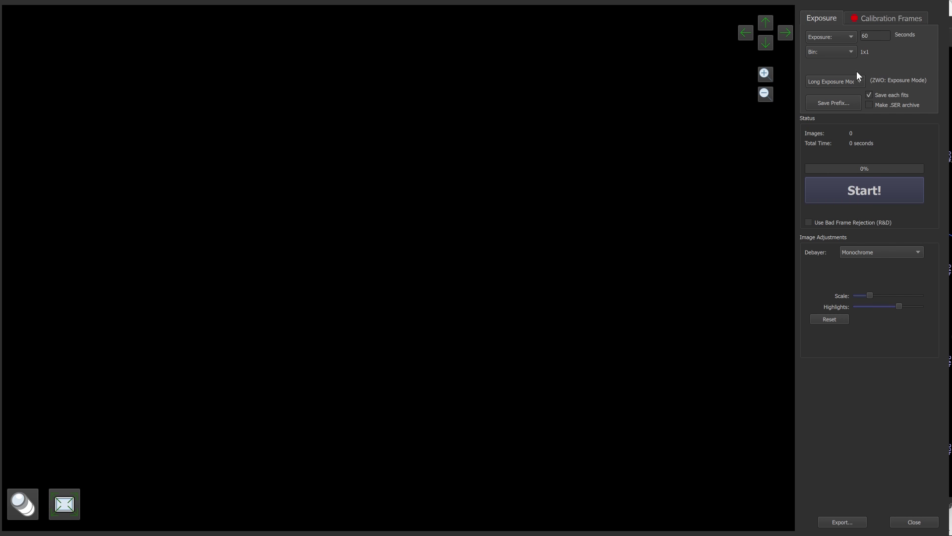
{"action": "left_click", "coordinate": [876, 38]}
{"action": "type", "text": "75"}
- Set the live stack exposure to 5 seconds and the binning to 1x1
{"action": "left_click", "coordinate": [849, 36]}
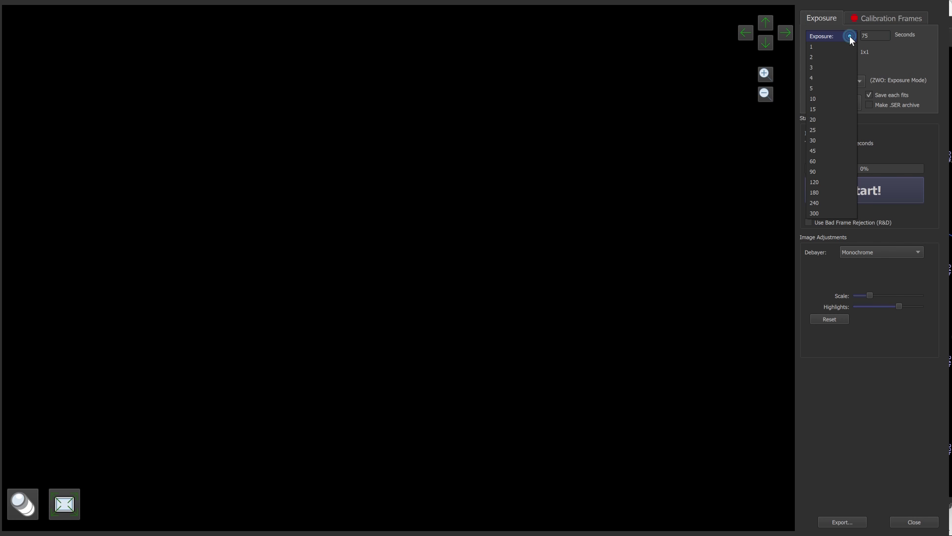
{"action": "left_click", "coordinate": [811, 89]}
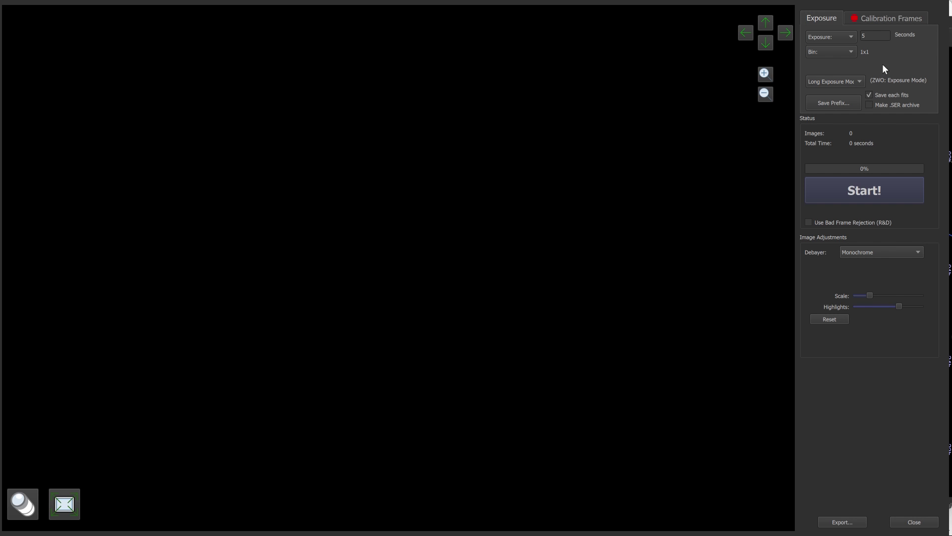
{"action": "left_click", "coordinate": [851, 51]}
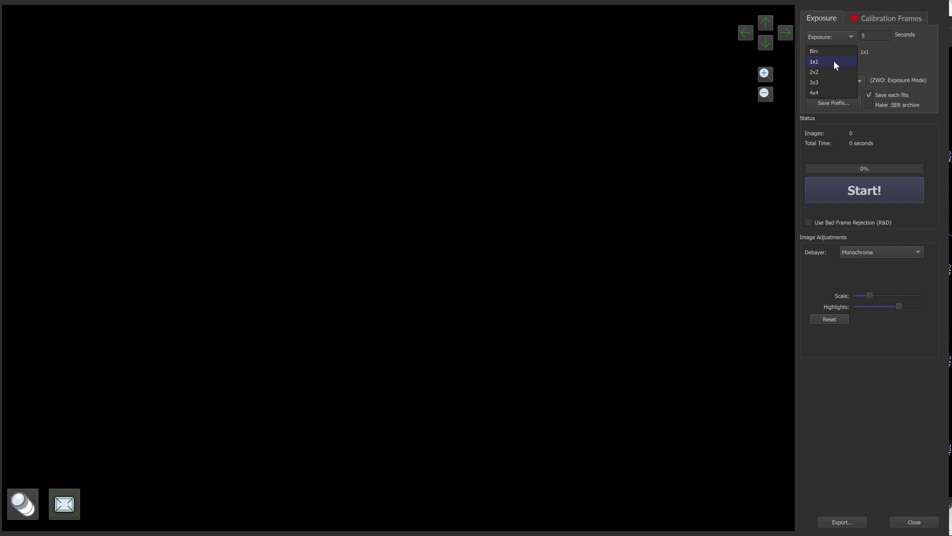
{"action": "left_click", "coordinate": [835, 61]}
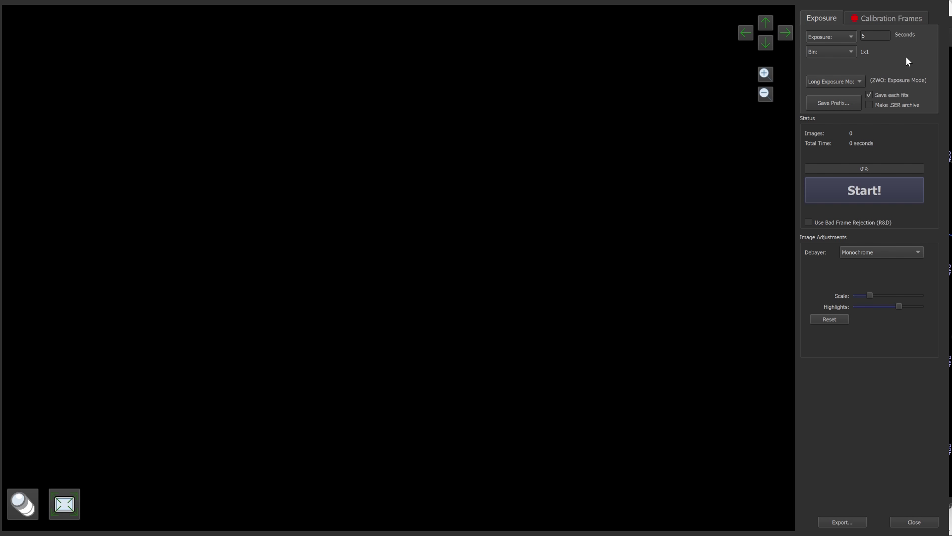
{"action": "left_click", "coordinate": [851, 51]}
{"action": "scroll", "coordinate": [851, 50], "scroll_direction": "up", "scroll_amount": 1}
- Check the available ZWO exposure modes and select Long Exposure Mode
{"action": "left_click", "coordinate": [861, 82]}
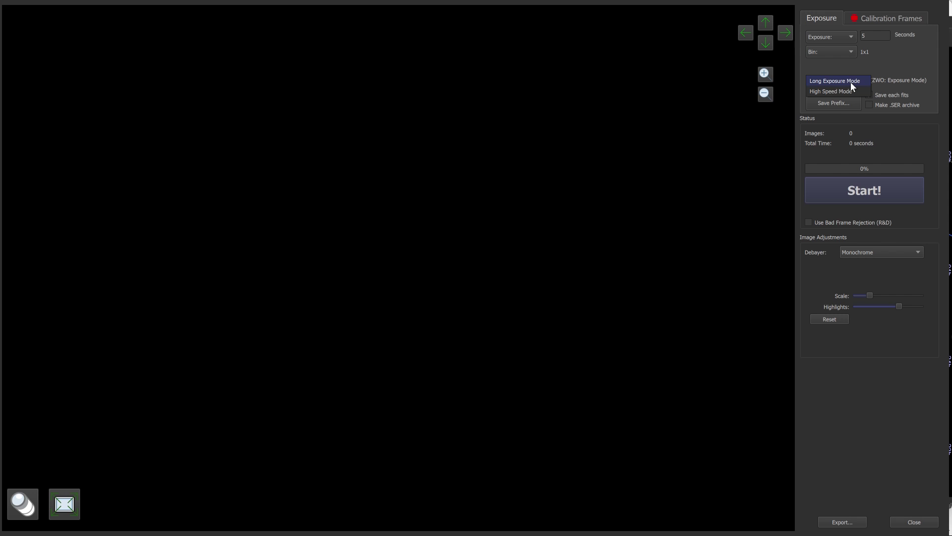
{"action": "left_click", "coordinate": [850, 81]}
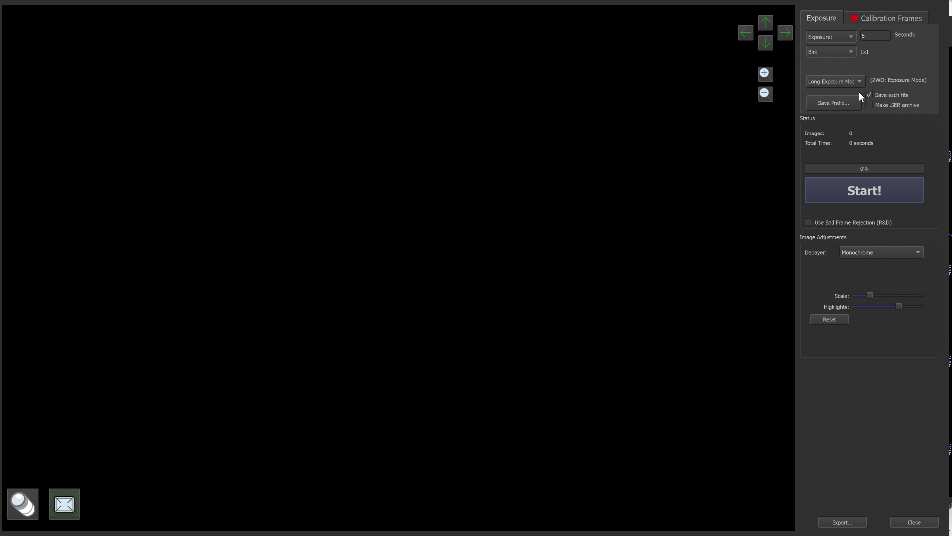
{"action": "left_click", "coordinate": [862, 81]}
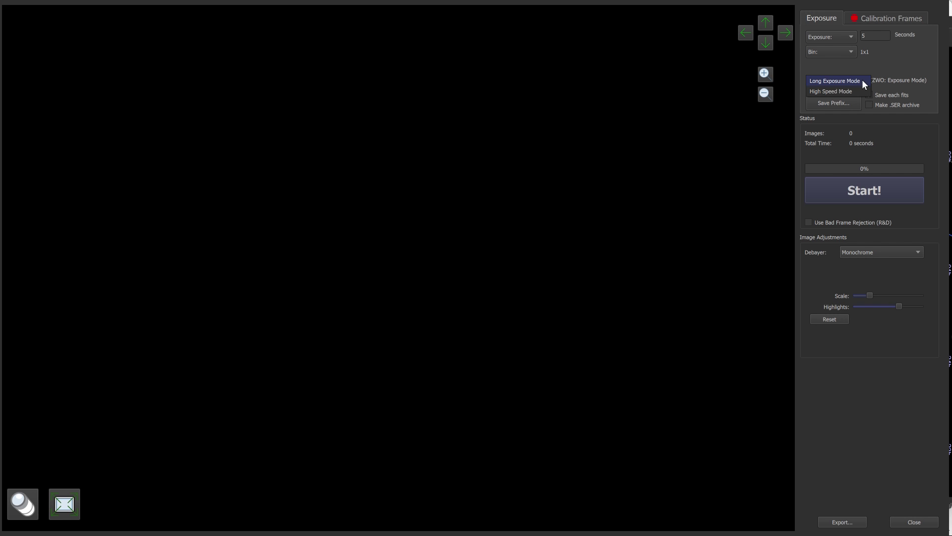
{"action": "left_click", "coordinate": [862, 79]}
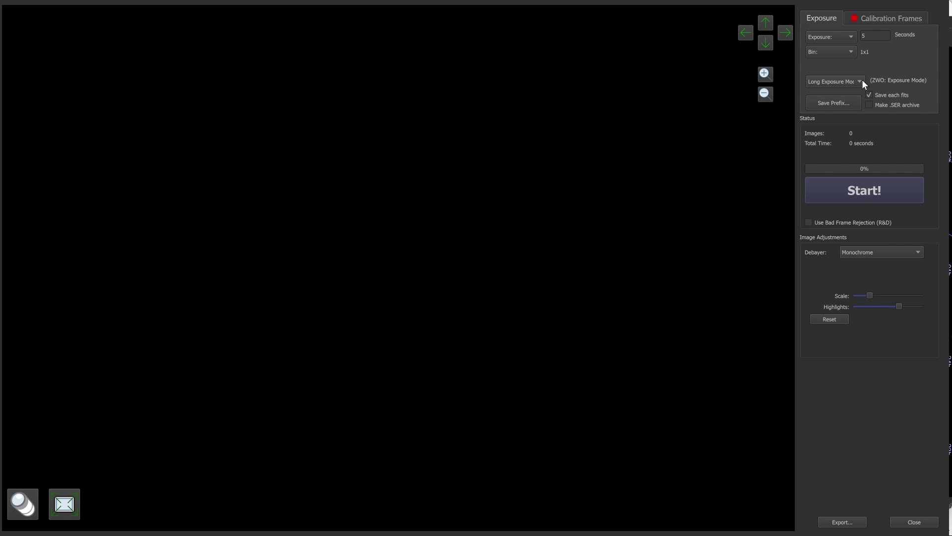
- Accept the AutoSave setup for the save prefix and turn off saving each FITS file
{"action": "left_click", "coordinate": [837, 103]}
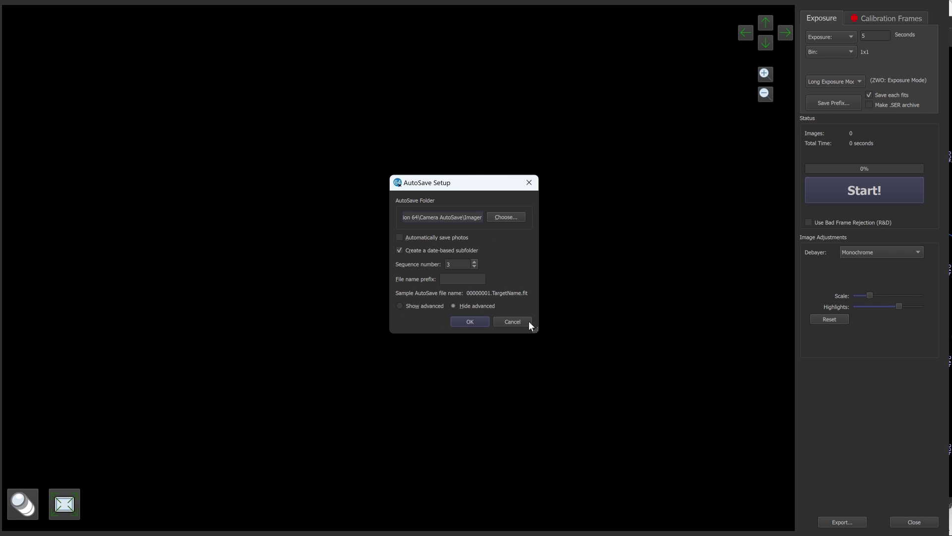
{"action": "left_click", "coordinate": [469, 321]}
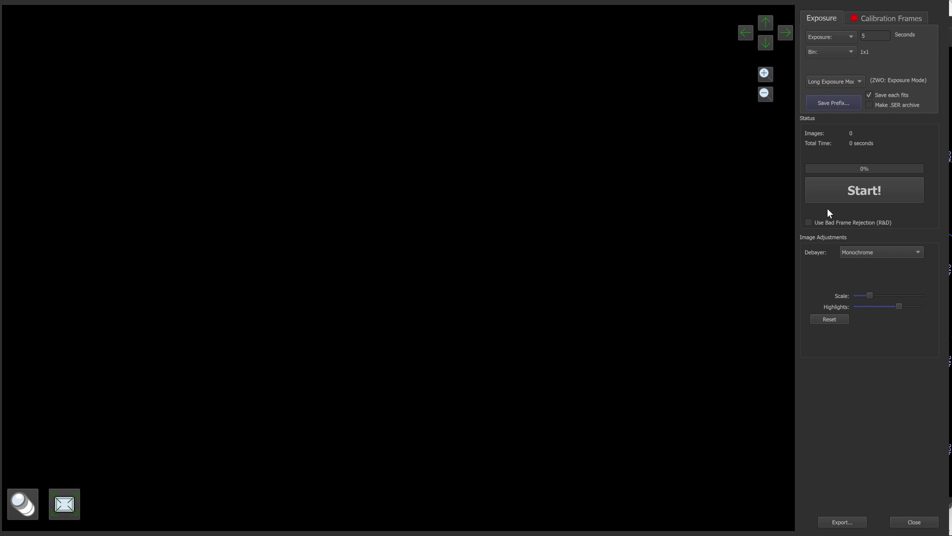
{"action": "left_click", "coordinate": [871, 93]}
{"action": "left_click", "coordinate": [870, 95]}
{"action": "left_click", "coordinate": [870, 94]}
{"action": "left_click", "coordinate": [868, 94]}
- Try the RGGB and BGGR debayer patterns for the live stack image and settle on RGGB
{"action": "left_click", "coordinate": [875, 255]}
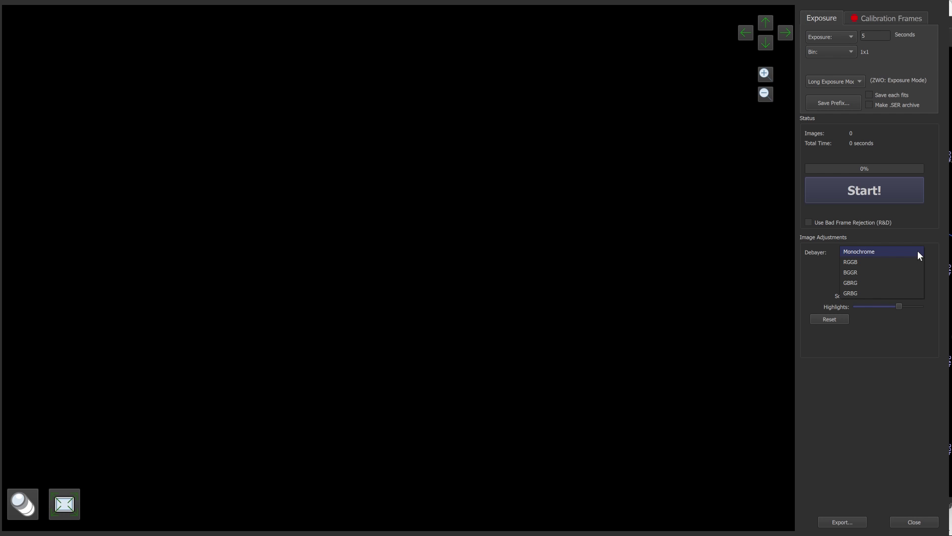
{"action": "left_click", "coordinate": [849, 263]}
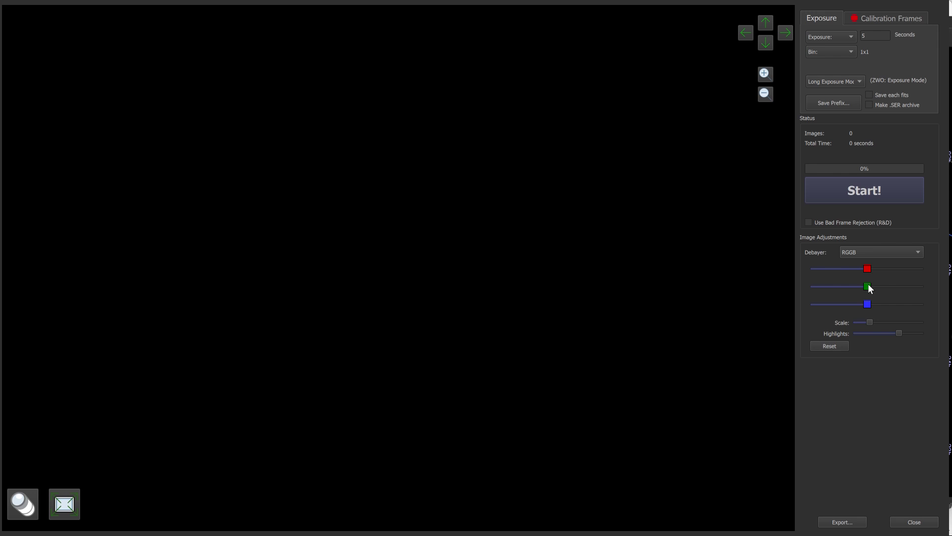
{"action": "left_click", "coordinate": [918, 249]}
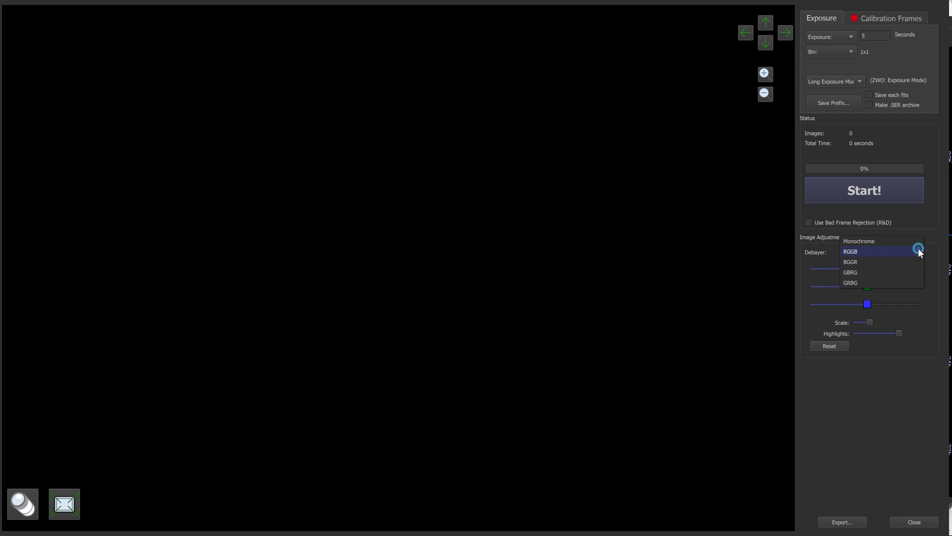
{"action": "left_click", "coordinate": [853, 262]}
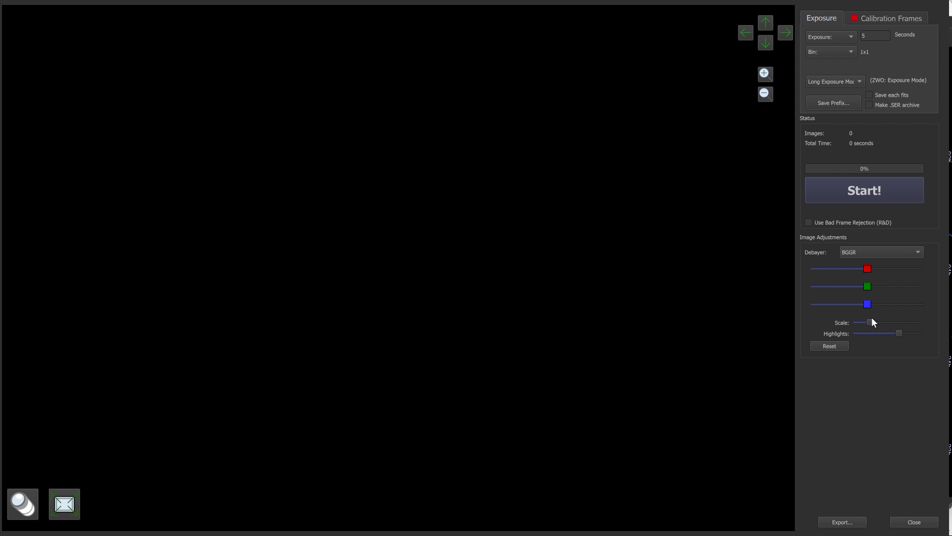
{"action": "left_click", "coordinate": [919, 254]}
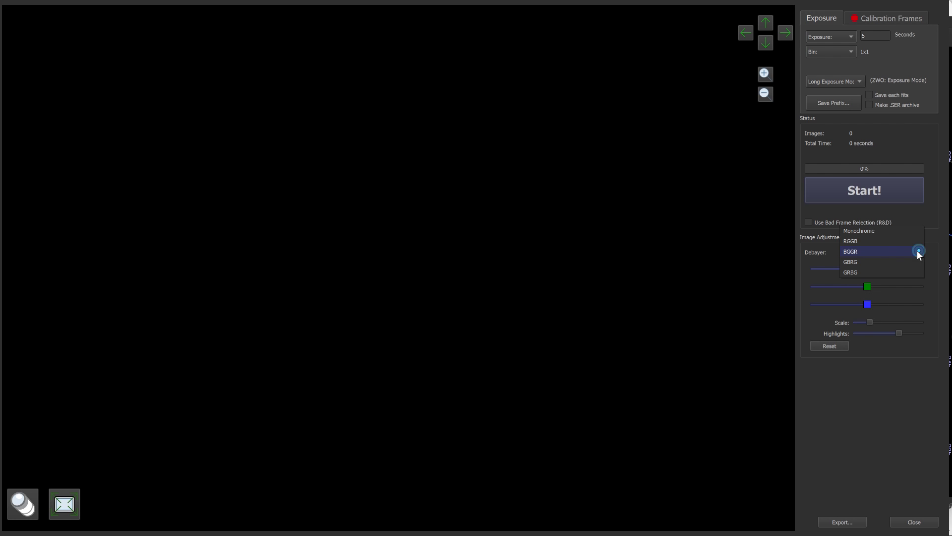
{"action": "left_click", "coordinate": [856, 242]}
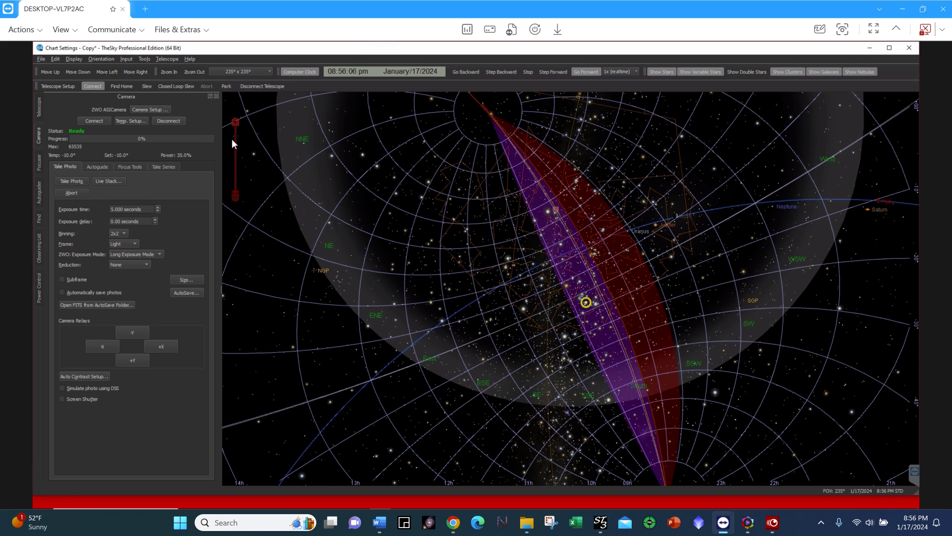
{"action": "mouse_move", "coordinate": [233, 140]}
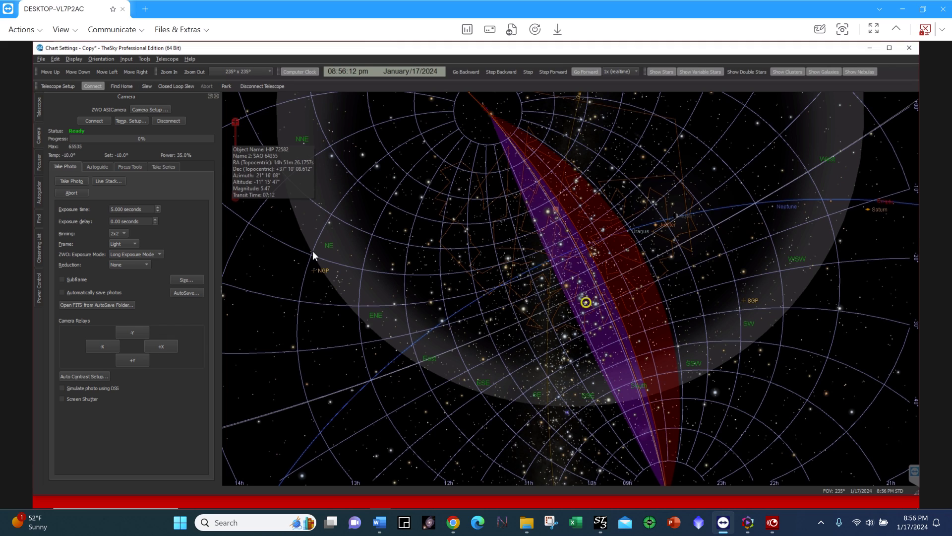
{"action": "mouse_move", "coordinate": [313, 252]}
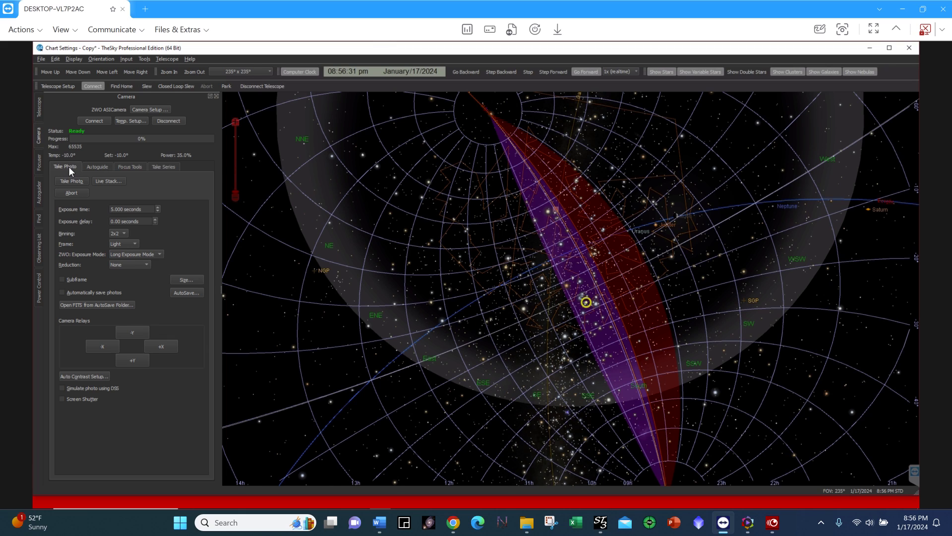
- Open the Live Stack window for the camera and set its debayer pattern to RGGB
{"action": "left_click", "coordinate": [107, 182]}
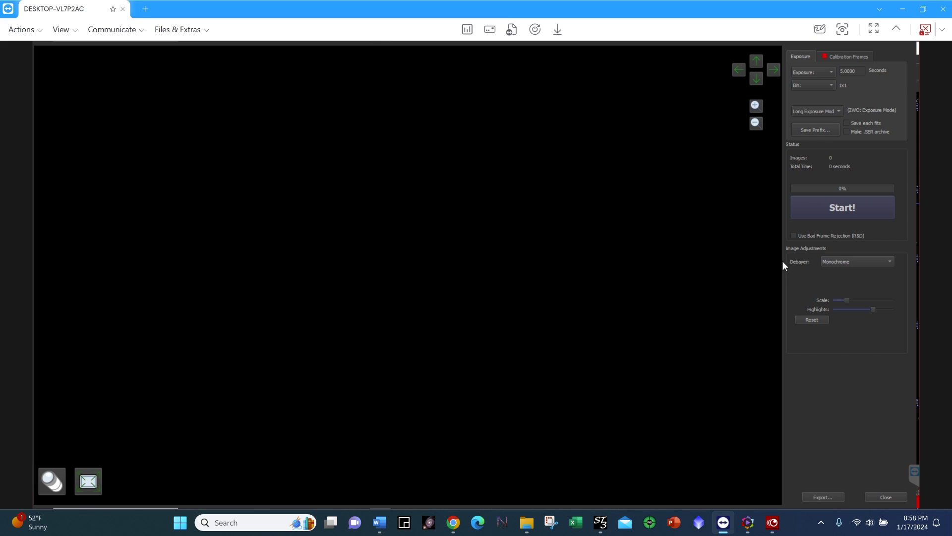
{"action": "left_click", "coordinate": [890, 263]}
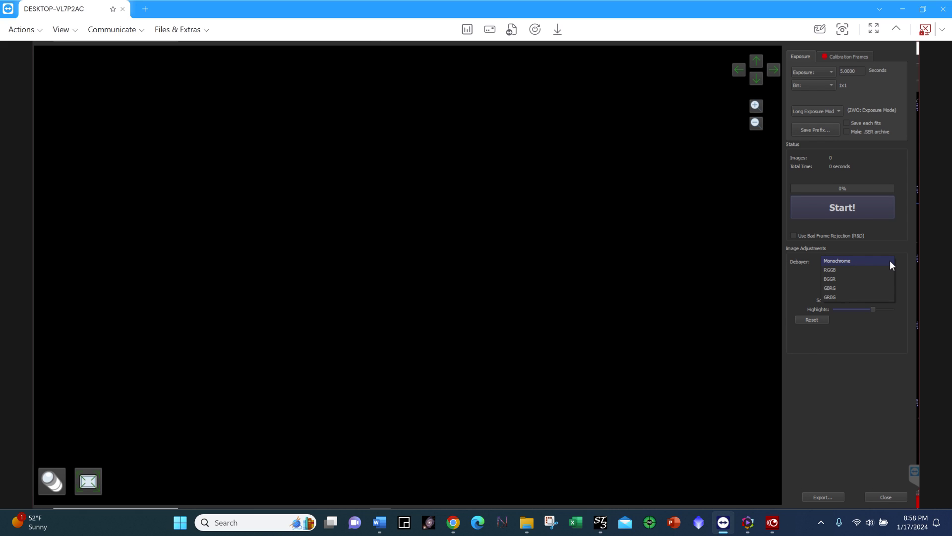
{"action": "left_click", "coordinate": [835, 269]}
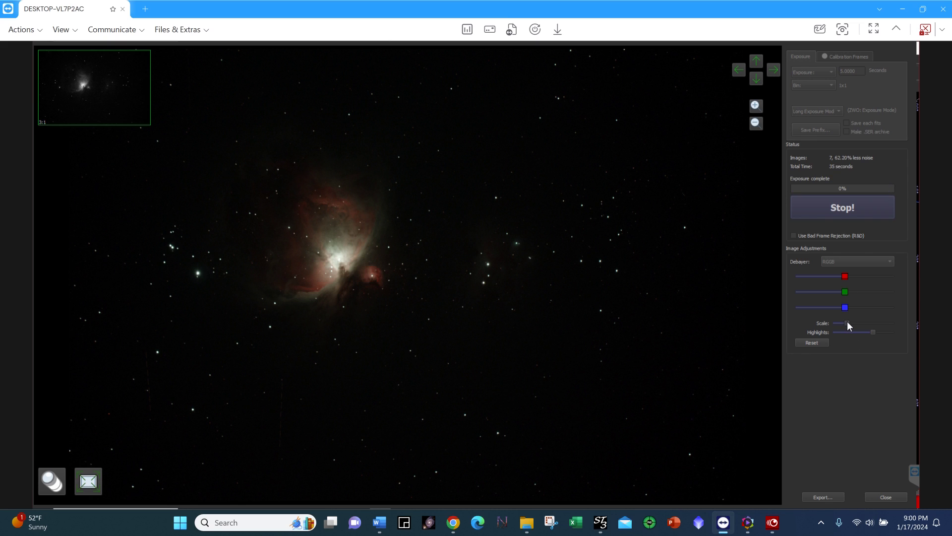
- Try different Scale levels on the stacked Orion Nebula image and settle on a moderately raised one
{"action": "left_click_drag", "start_coordinate": [852, 322], "coordinate": [861, 322]}
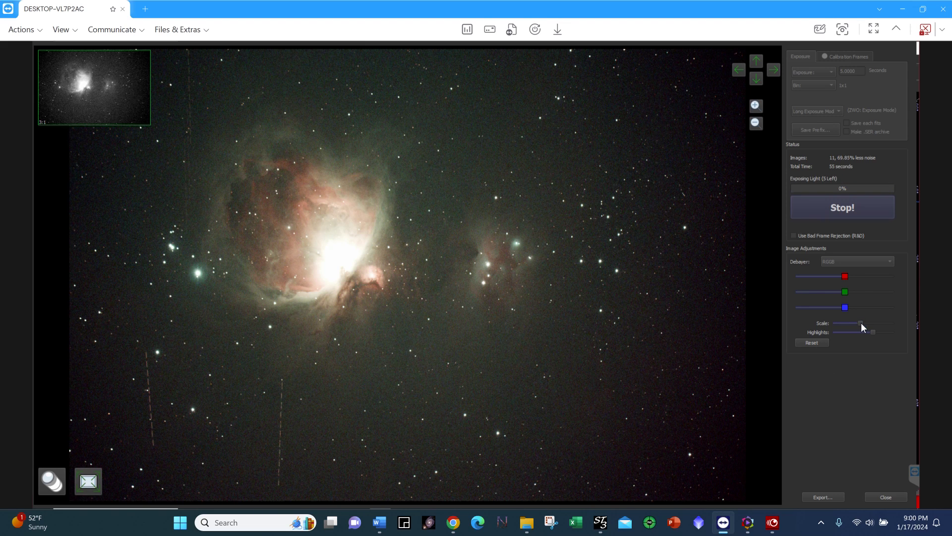
{"action": "left_click_drag", "start_coordinate": [858, 326], "coordinate": [853, 326]}
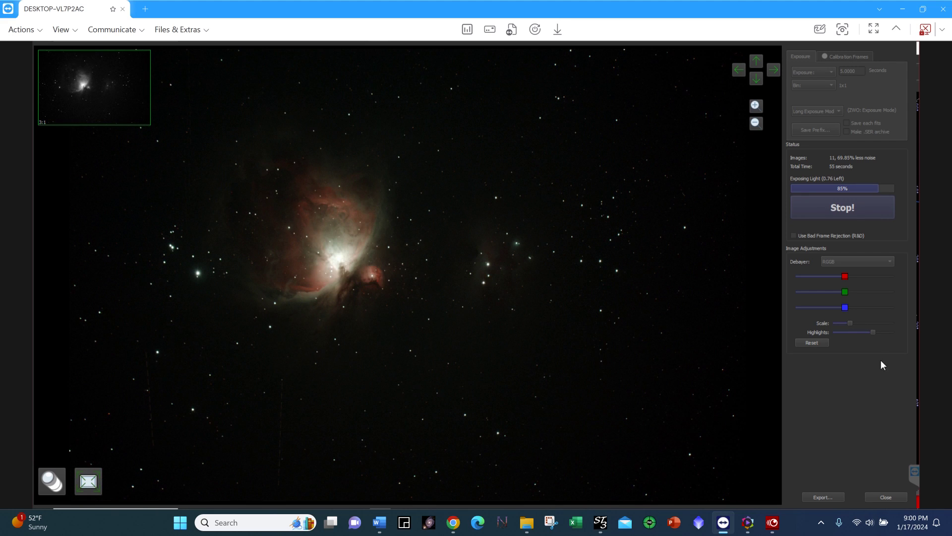
{"action": "left_click_drag", "start_coordinate": [858, 326], "coordinate": [860, 327]}
{"action": "left_click", "coordinate": [860, 328]}
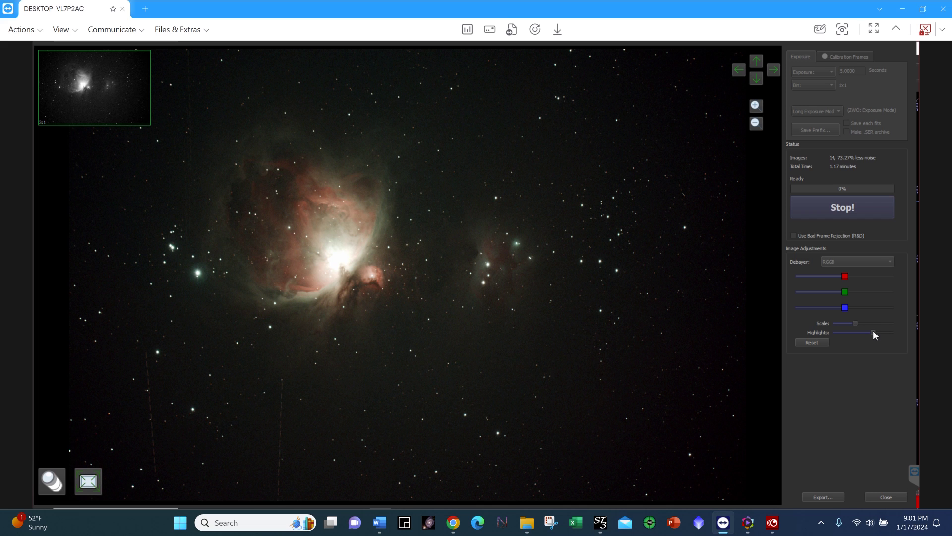
- Try stronger highlights on the stacked image, settle on a reduced Highlights level and raise the Scale slightly
{"action": "left_click_drag", "start_coordinate": [873, 330], "coordinate": [885, 332]}
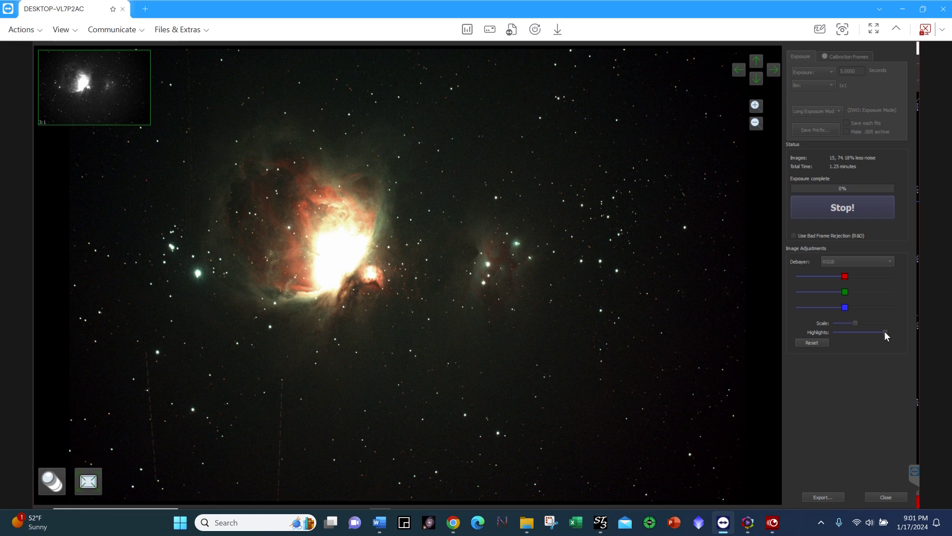
{"action": "left_click", "coordinate": [880, 331]}
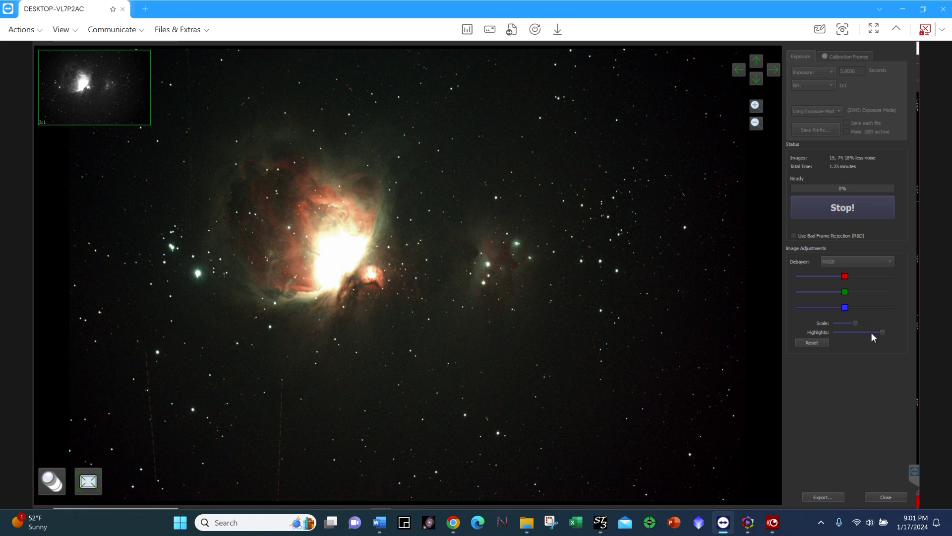
{"action": "left_click_drag", "start_coordinate": [870, 332], "coordinate": [867, 332]}
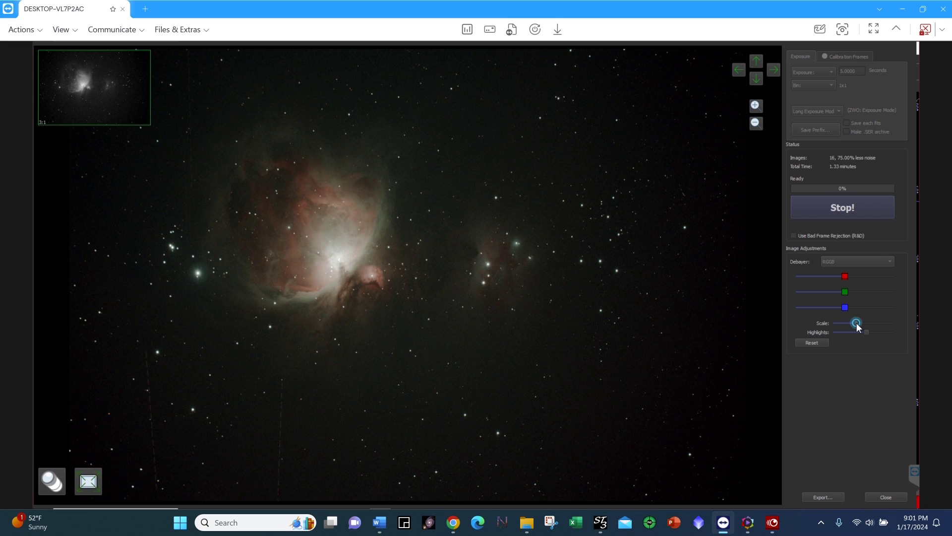
{"action": "scroll", "coordinate": [866, 325], "scroll_direction": "up", "scroll_amount": 1}
{"action": "scroll", "coordinate": [866, 323], "scroll_direction": "up", "scroll_amount": 2}
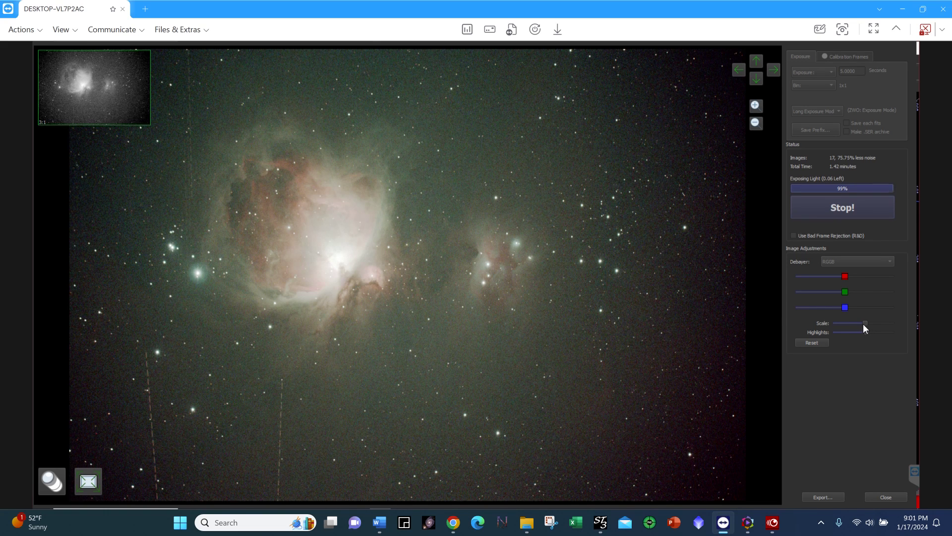
{"action": "scroll", "coordinate": [862, 329], "scroll_direction": "down", "scroll_amount": 2}
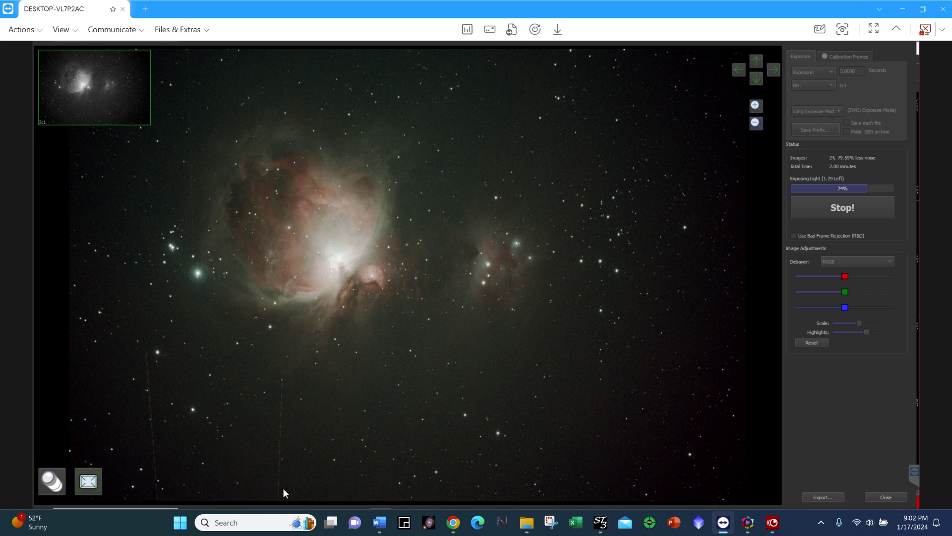
- Stop the running live stack and start a new one with the same settings
{"action": "left_click", "coordinate": [847, 209]}
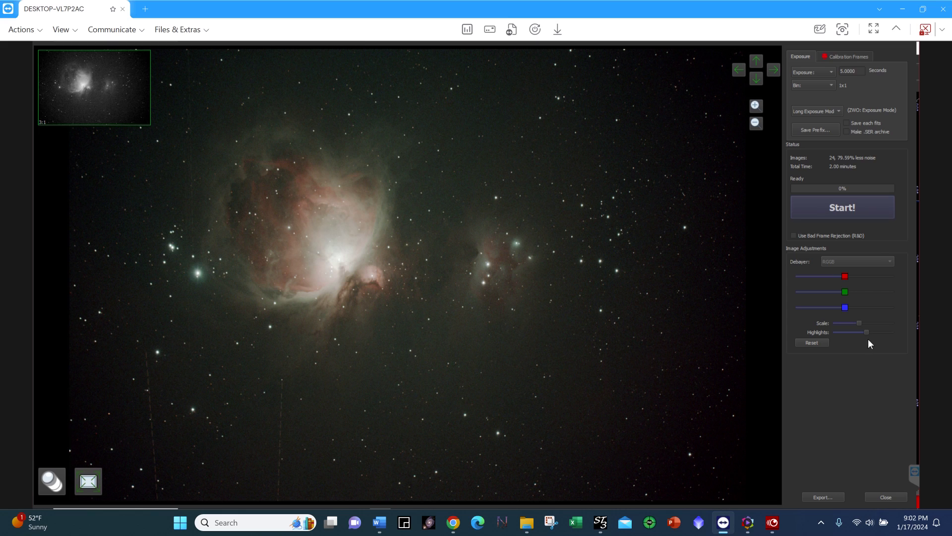
{"action": "left_click", "coordinate": [859, 208]}
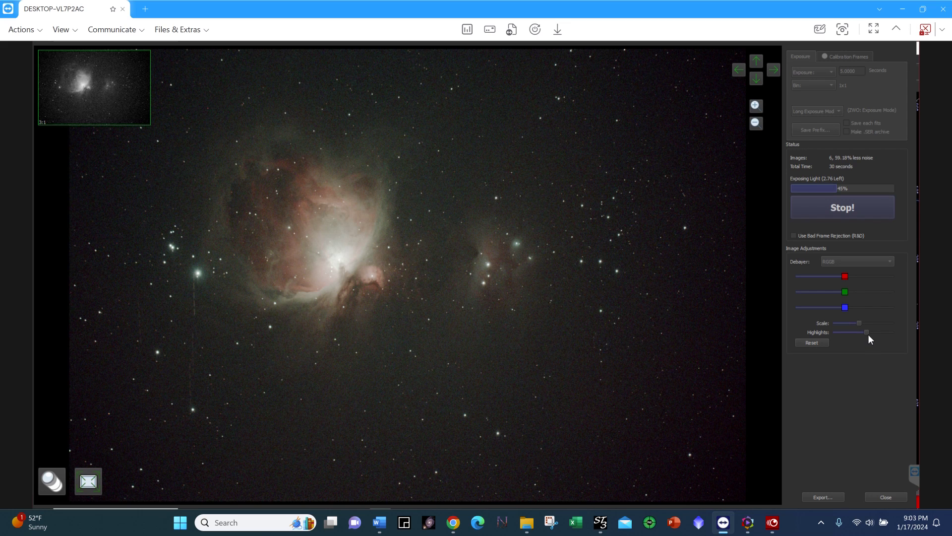
- Try shifting the red and green color balance of the stacked image and return both to their neutral positions
{"action": "left_click", "coordinate": [837, 276]}
{"action": "left_click", "coordinate": [847, 277]}
{"action": "left_click", "coordinate": [853, 292]}
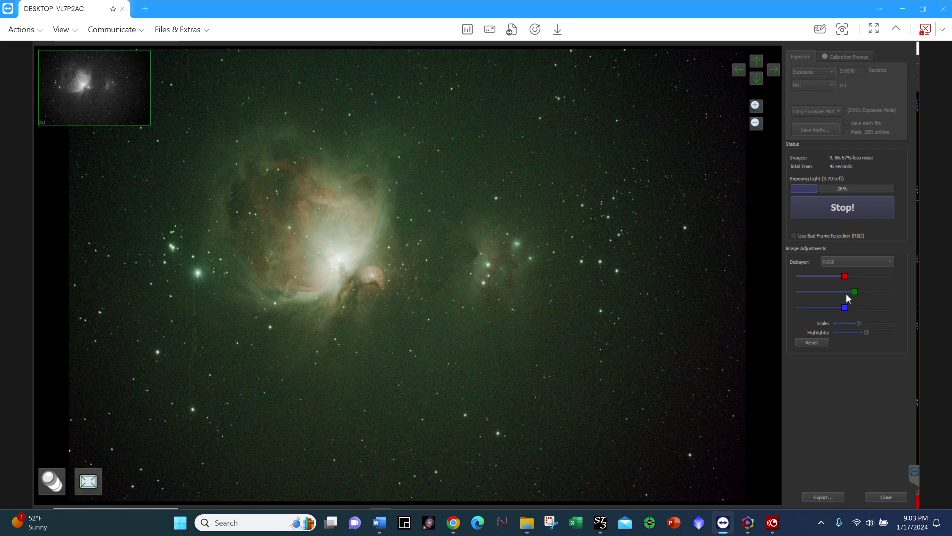
{"action": "left_click", "coordinate": [846, 292]}
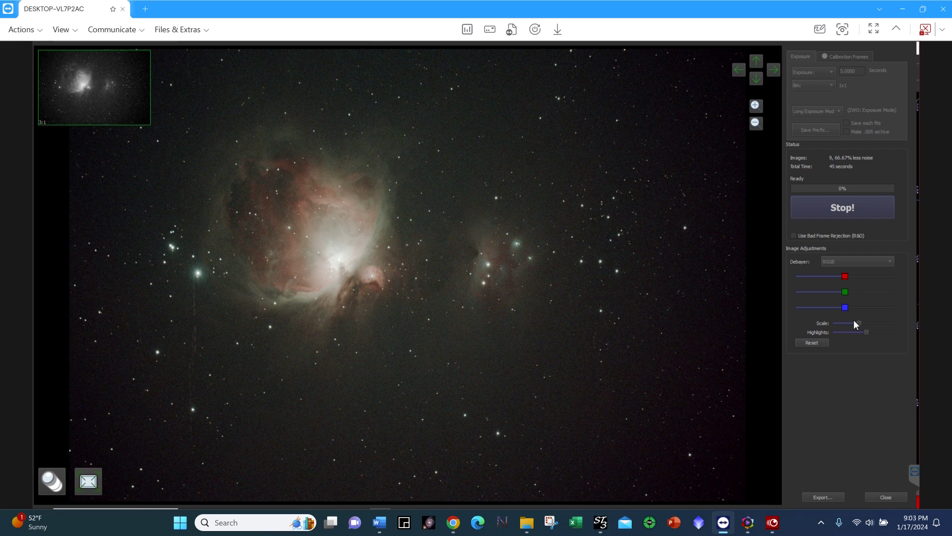
{"action": "left_click", "coordinate": [840, 293]}
{"action": "left_click", "coordinate": [843, 292]}
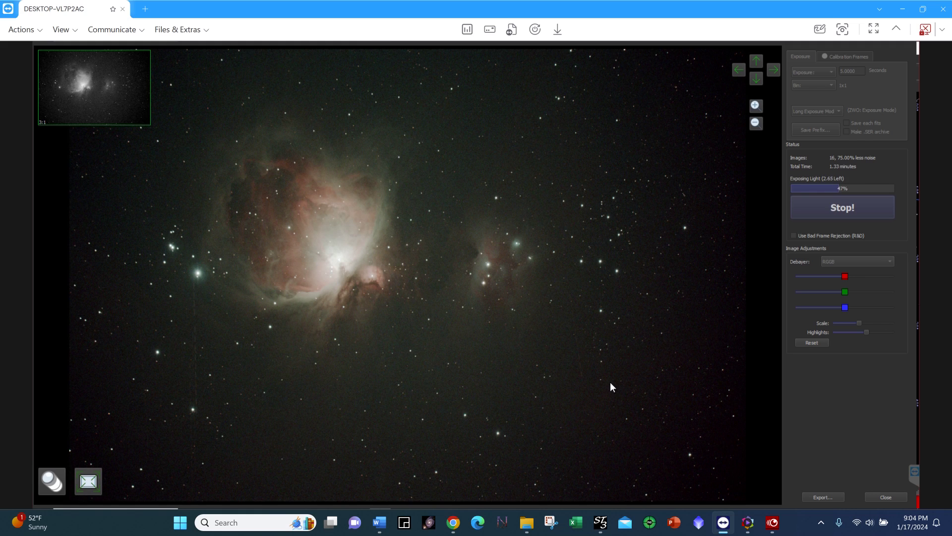
- Export the current stacked image as "M42 Demo" in 8-bit JPG format to the January 17 2024 folder
{"action": "left_click", "coordinate": [824, 497]}
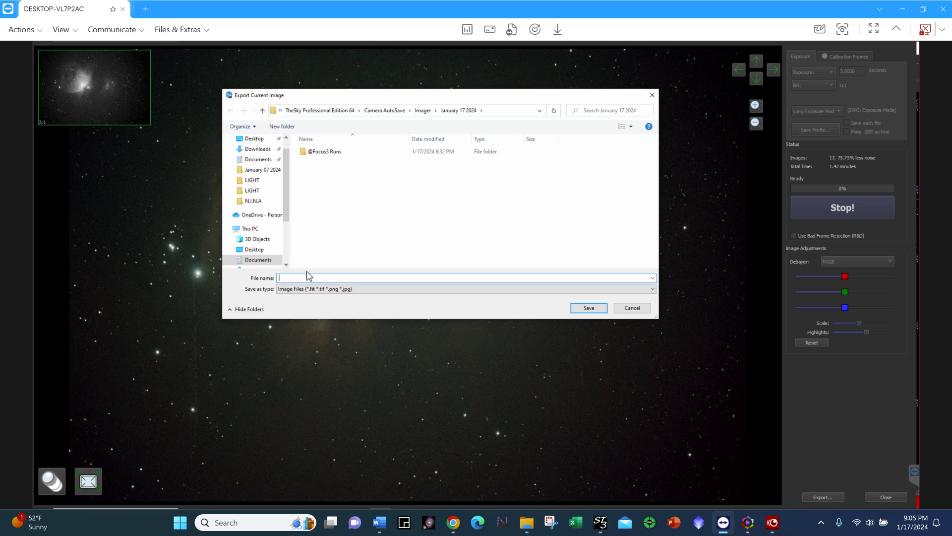
{"action": "type", "text": "M42 Demo"}
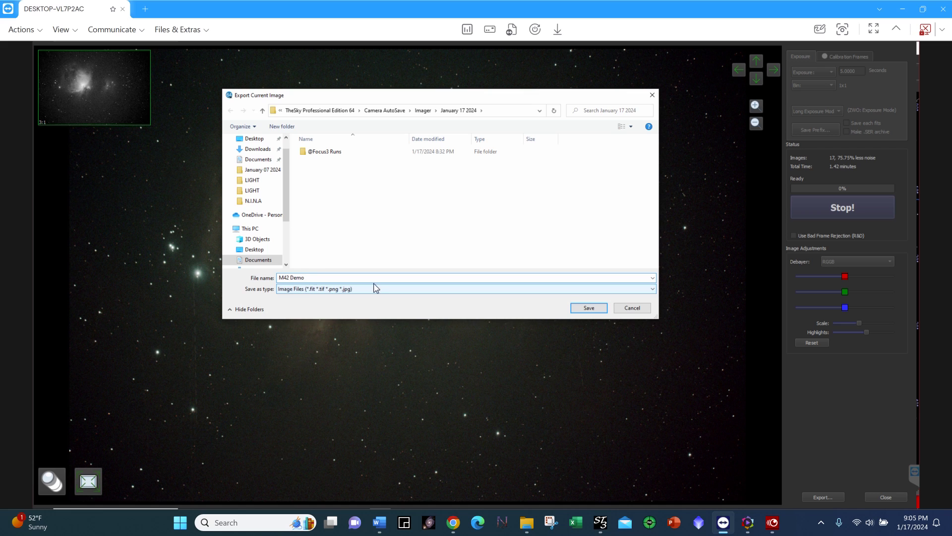
{"action": "left_click", "coordinate": [652, 290]}
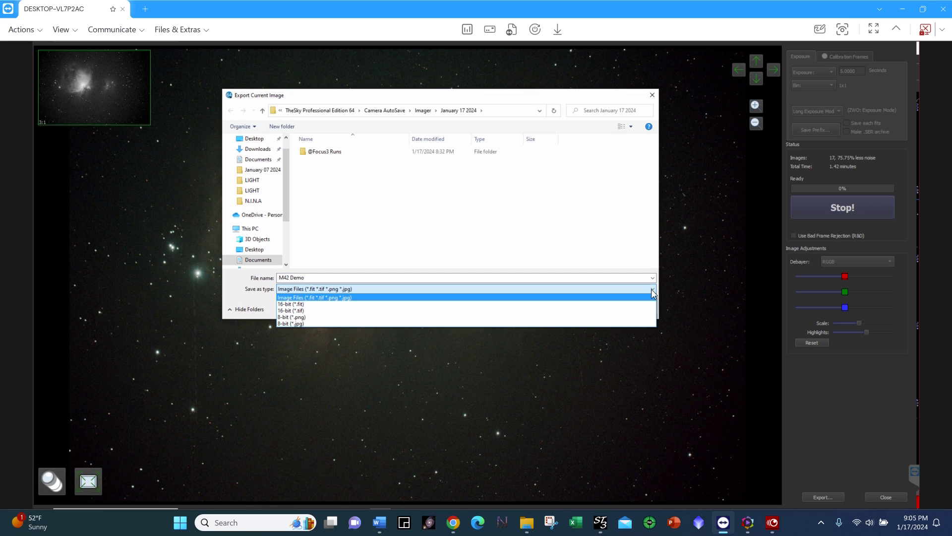
{"action": "left_click", "coordinate": [306, 324]}
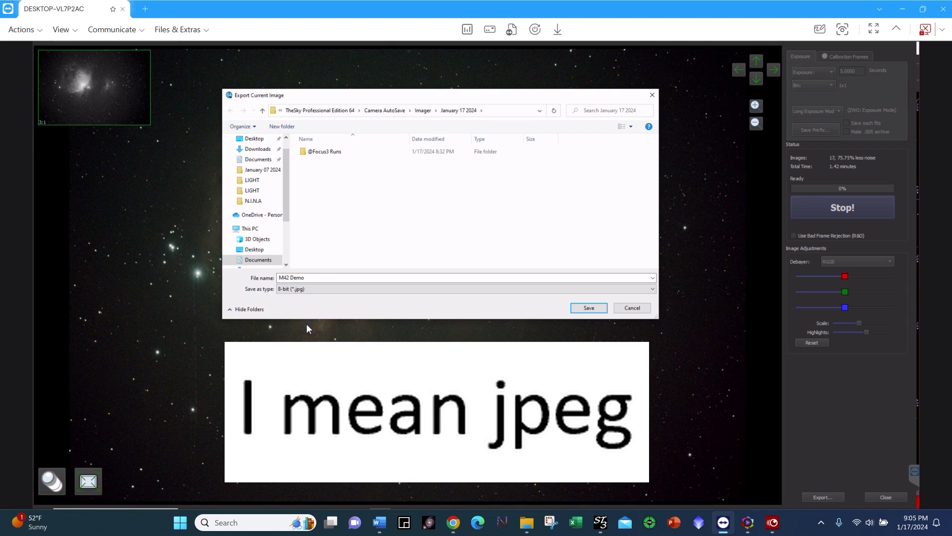
{"action": "left_click", "coordinate": [589, 308]}
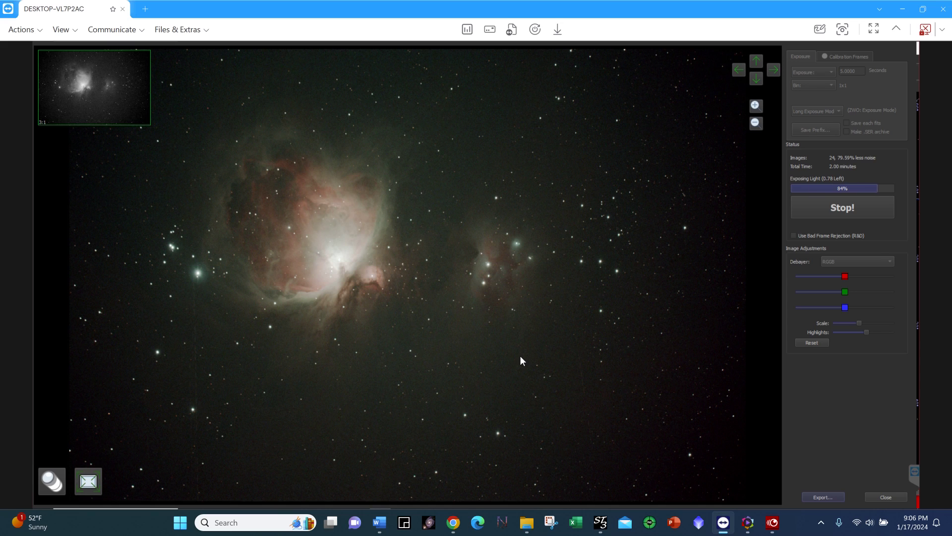
- Stop the live stack and close the Live Stack window
{"action": "left_click", "coordinate": [852, 210]}
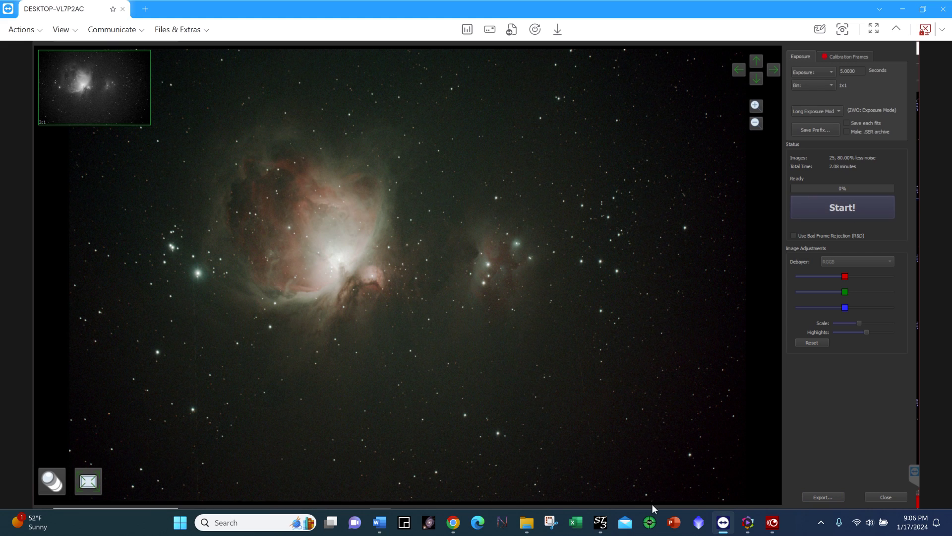
{"action": "left_click", "coordinate": [888, 498]}
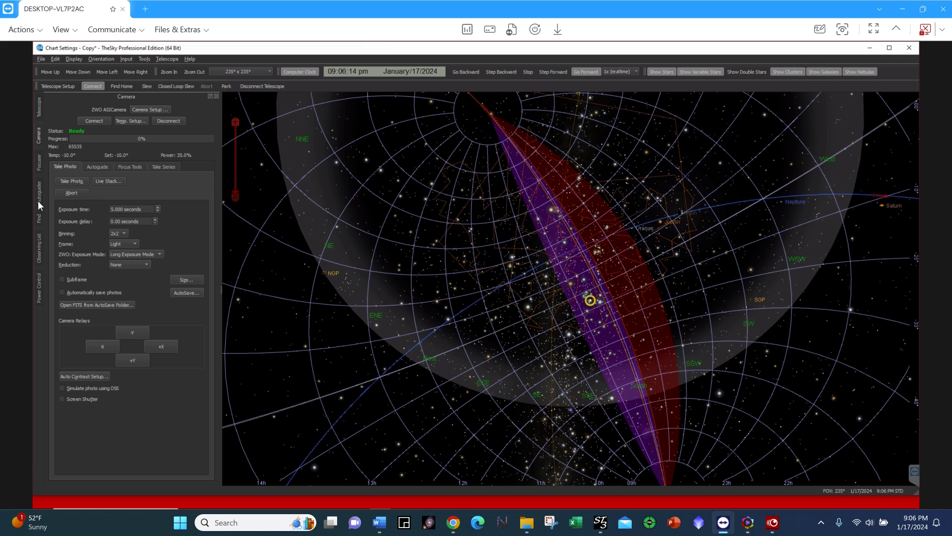
- Enter Horsehead Nebula as the search object in Find, slew the telescope to it and confirm the slew
{"action": "left_click", "coordinate": [38, 217]}
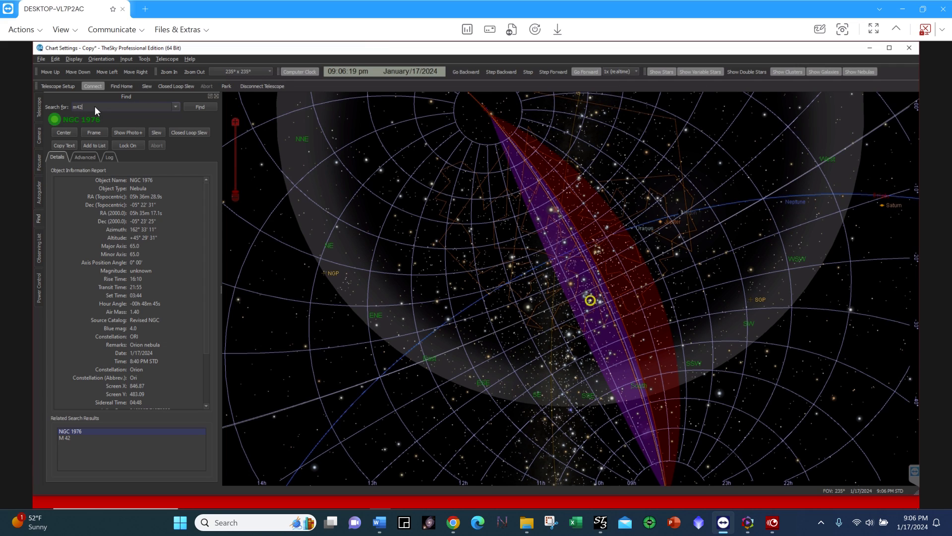
{"action": "key", "text": "BackSpace"}
{"action": "key", "text": "BackSpace"}
{"action": "key", "text": "BackSpace"}
{"action": "type", "text": "Horsehead Nebula"}
{"action": "left_click", "coordinate": [157, 133]}
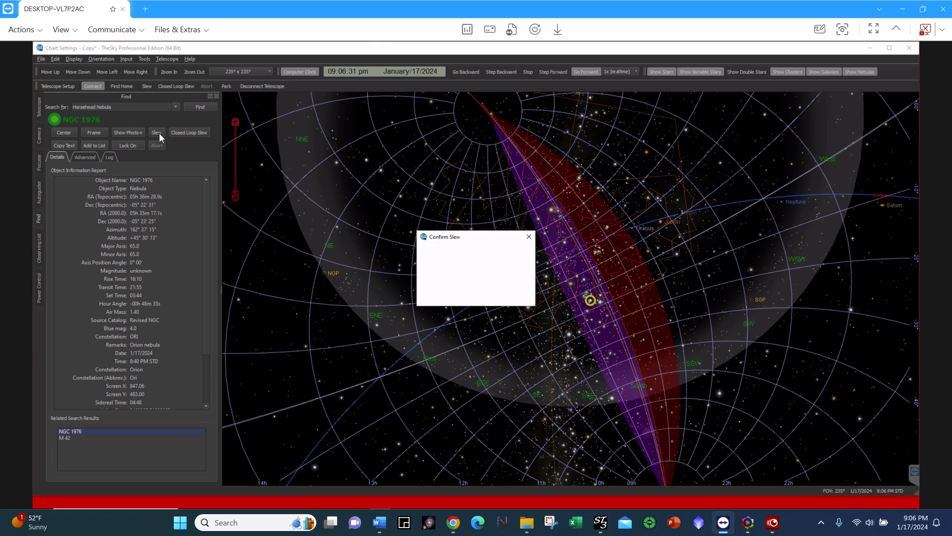
{"action": "left_click", "coordinate": [446, 284]}
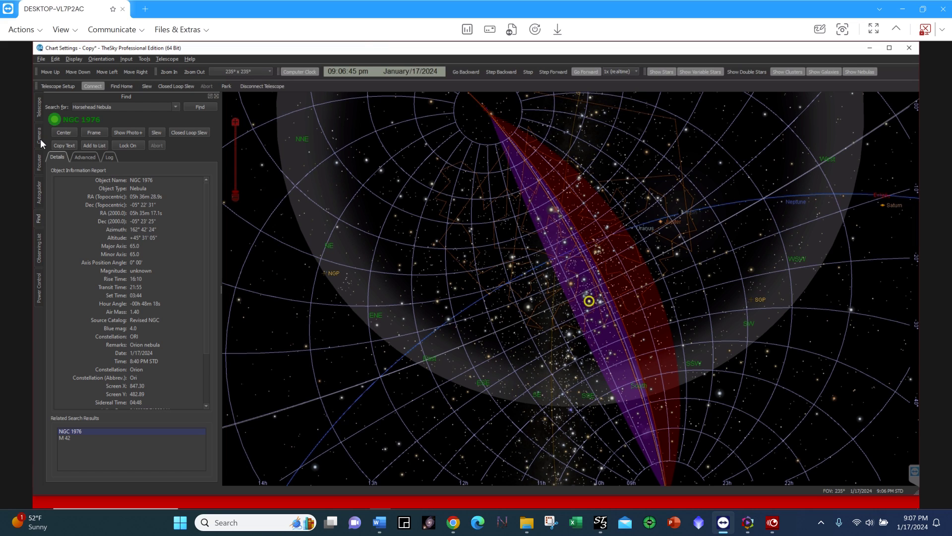
- Return to the camera controls, reopen Live Stack with RGGB debayering and start stacking the Horsehead Nebula
{"action": "left_click", "coordinate": [40, 139]}
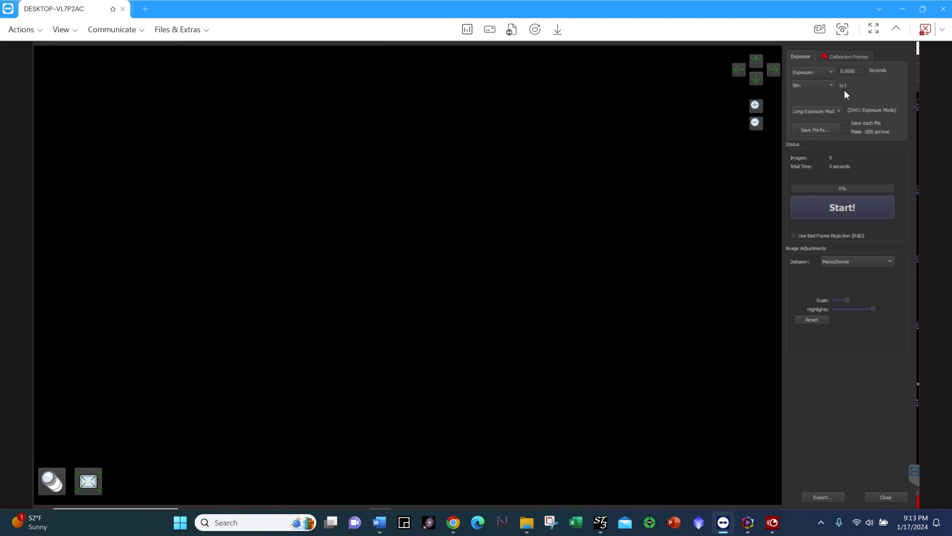
{"action": "left_click", "coordinate": [890, 262]}
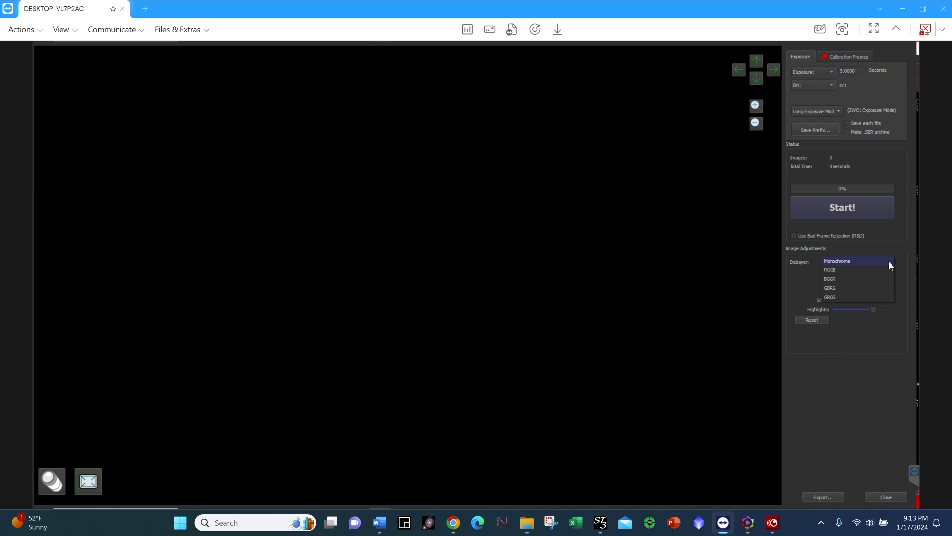
{"action": "left_click", "coordinate": [832, 272]}
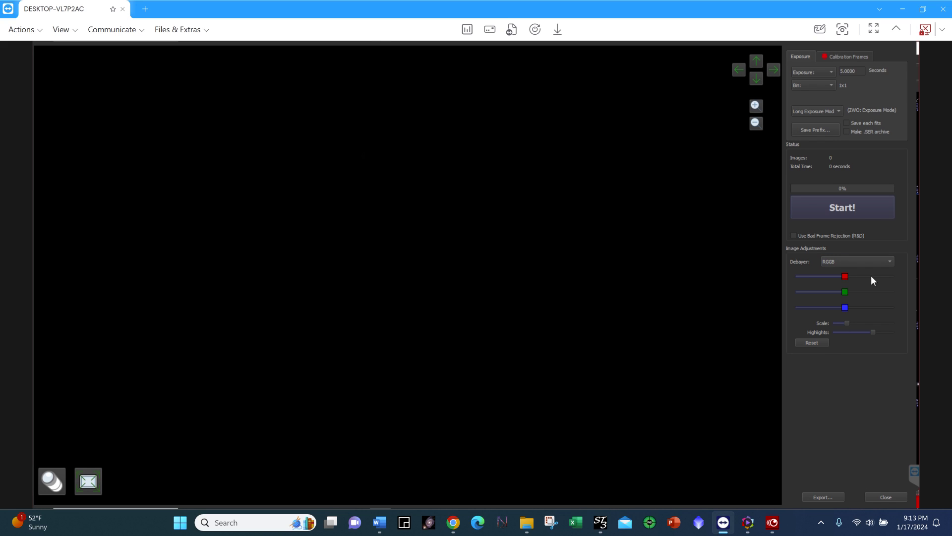
{"action": "left_click", "coordinate": [847, 209]}
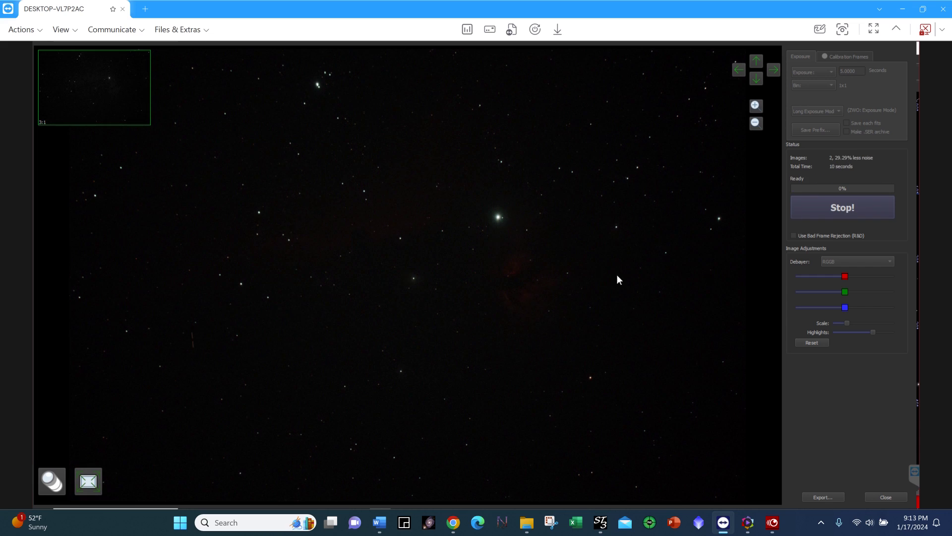
{"action": "left_click", "coordinate": [828, 215]}
- Raise the Scale and Highlights of the stacked Horsehead image, fine-tuning the Scale to keep the background dark
{"action": "left_click", "coordinate": [848, 323]}
{"action": "left_click", "coordinate": [861, 322]}
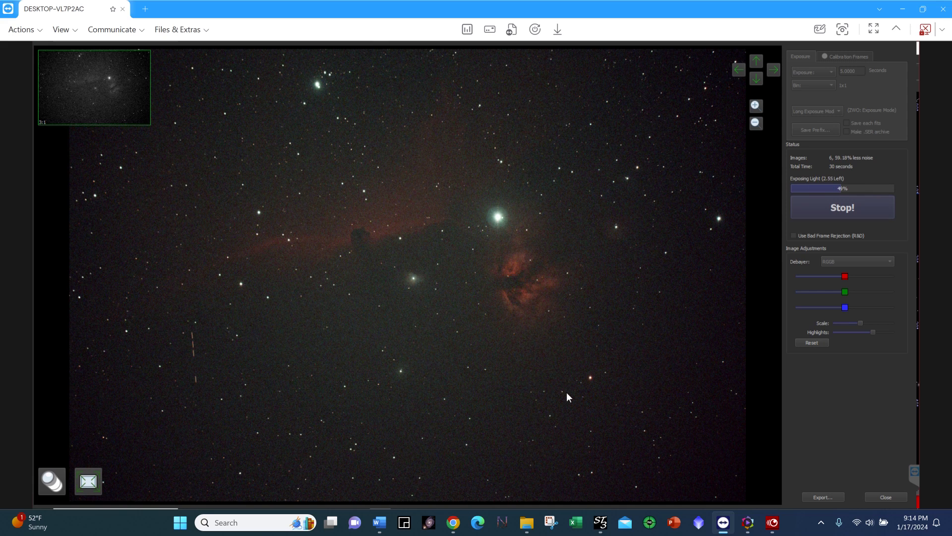
{"action": "left_click", "coordinate": [867, 323]}
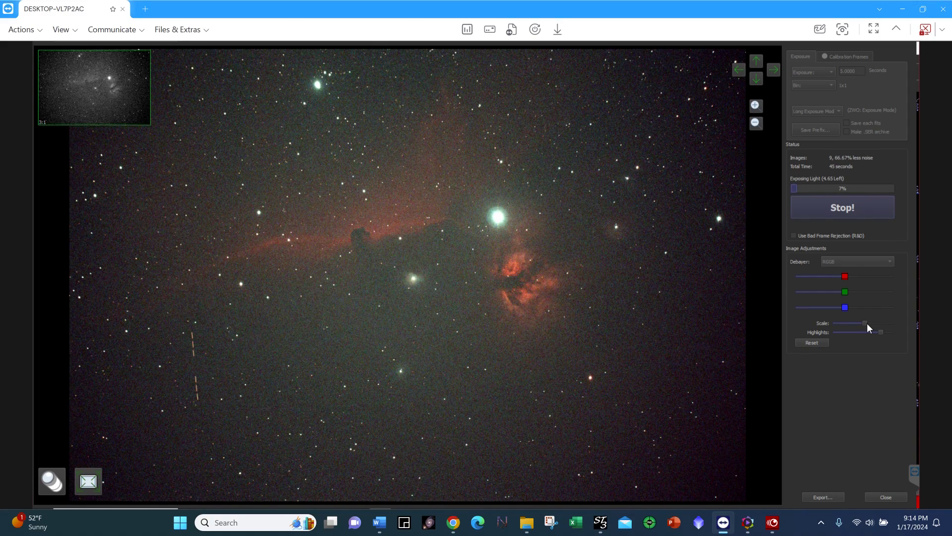
{"action": "left_click_drag", "start_coordinate": [862, 323], "coordinate": [859, 323]}
{"action": "left_click", "coordinate": [859, 323]}
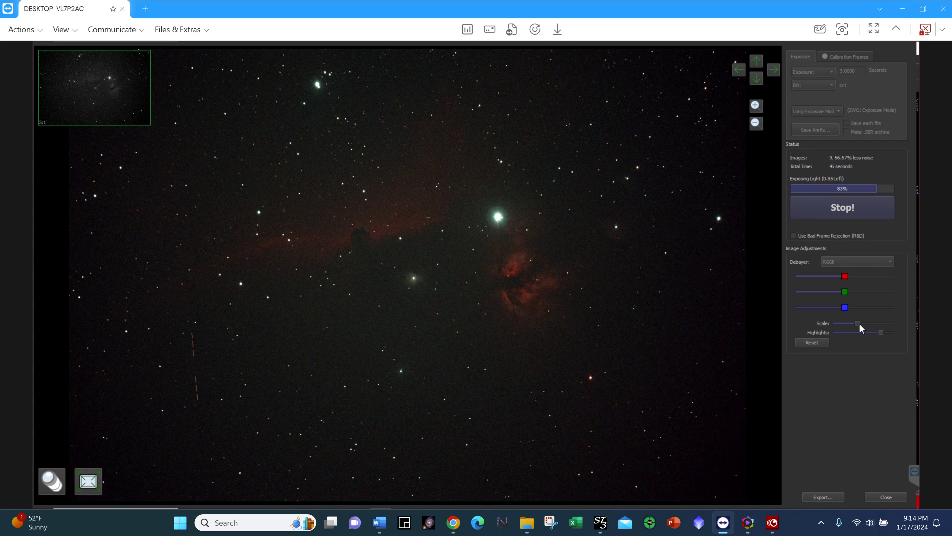
{"action": "left_click", "coordinate": [862, 323]}
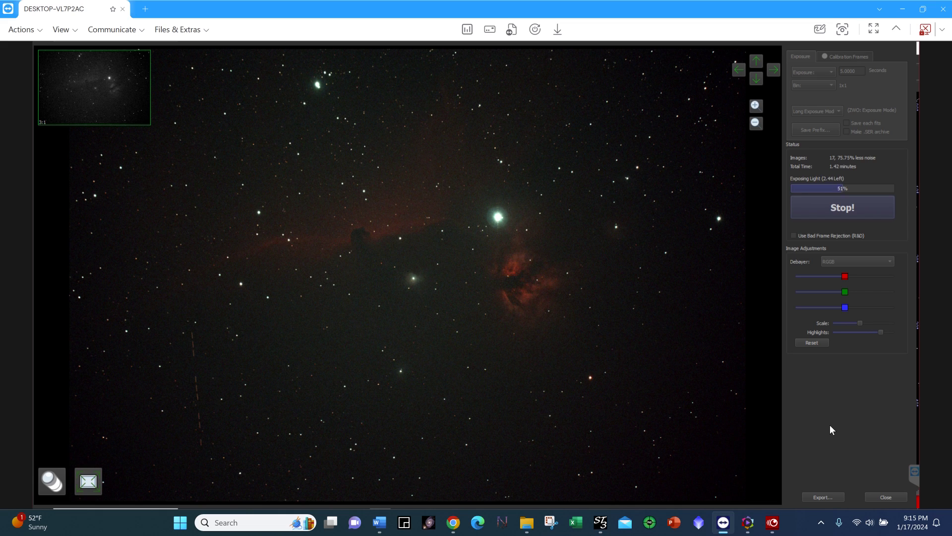
- Export the stacked Horsehead image as an 8-bit JPG named HH Nebula Demo
{"action": "left_click", "coordinate": [828, 496]}
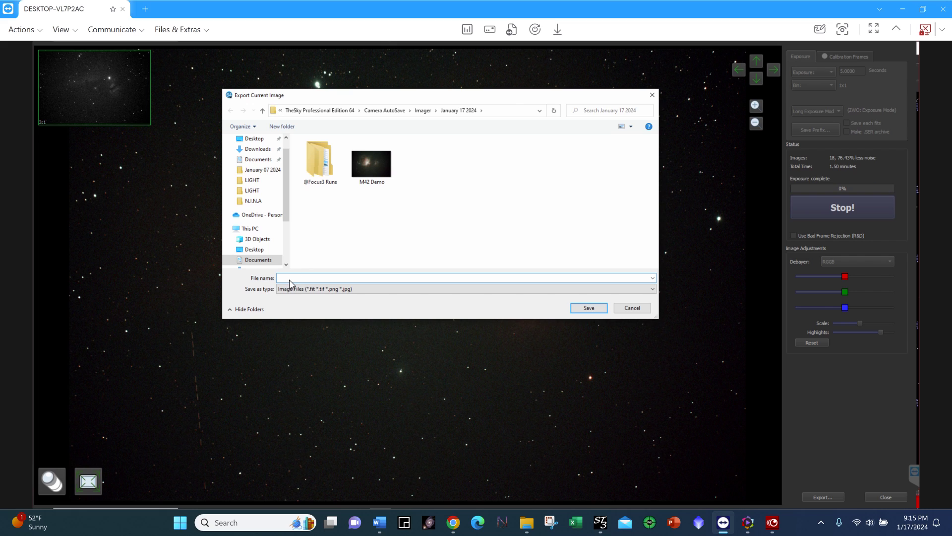
{"action": "type", "text": "HH Nebula Demo"}
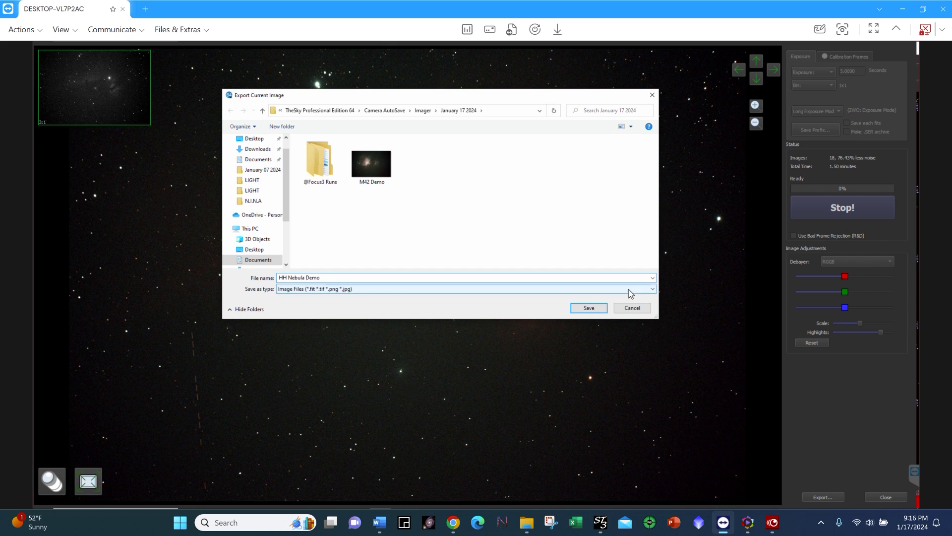
{"action": "left_click", "coordinate": [652, 292]}
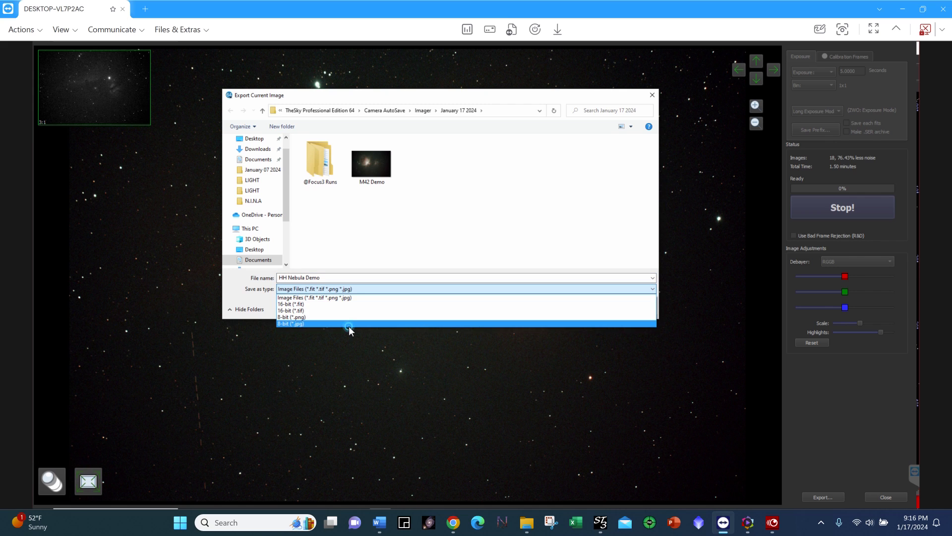
{"action": "left_click", "coordinate": [349, 325]}
{"action": "left_click", "coordinate": [584, 307]}
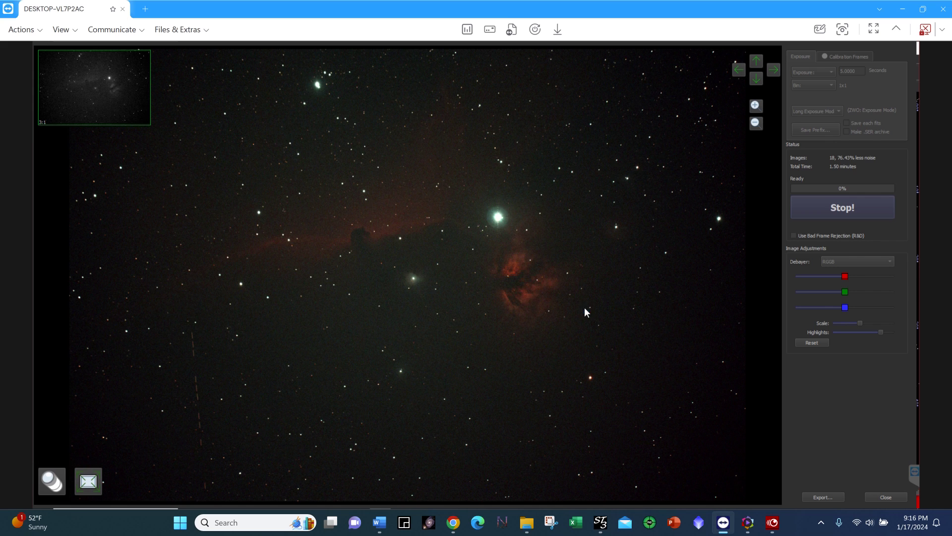
- Export the current stack again as a 16-bit FIT file named M42 Demo - 2
{"action": "left_click", "coordinate": [827, 498]}
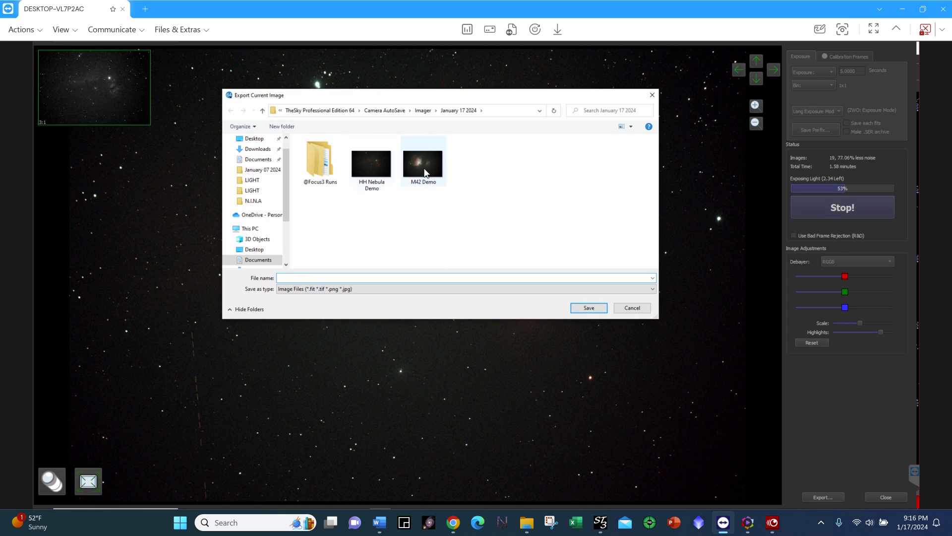
{"action": "left_click", "coordinate": [425, 172]}
{"action": "left_click", "coordinate": [311, 281]}
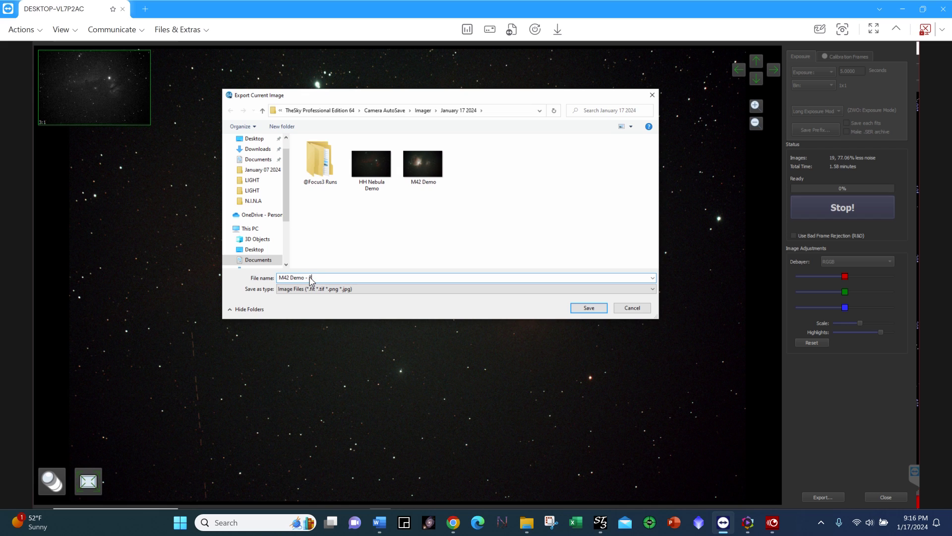
{"action": "type", "text": "- 2"}
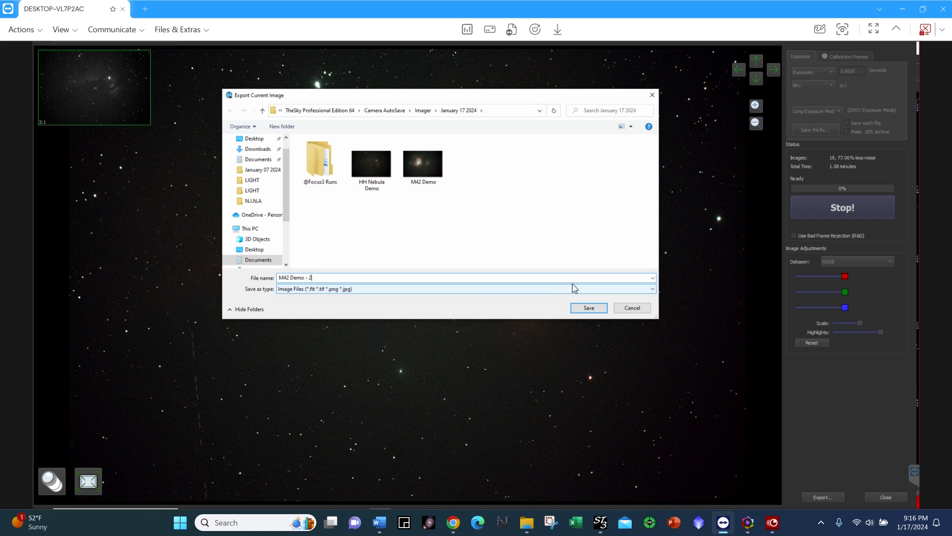
{"action": "left_click", "coordinate": [654, 291]}
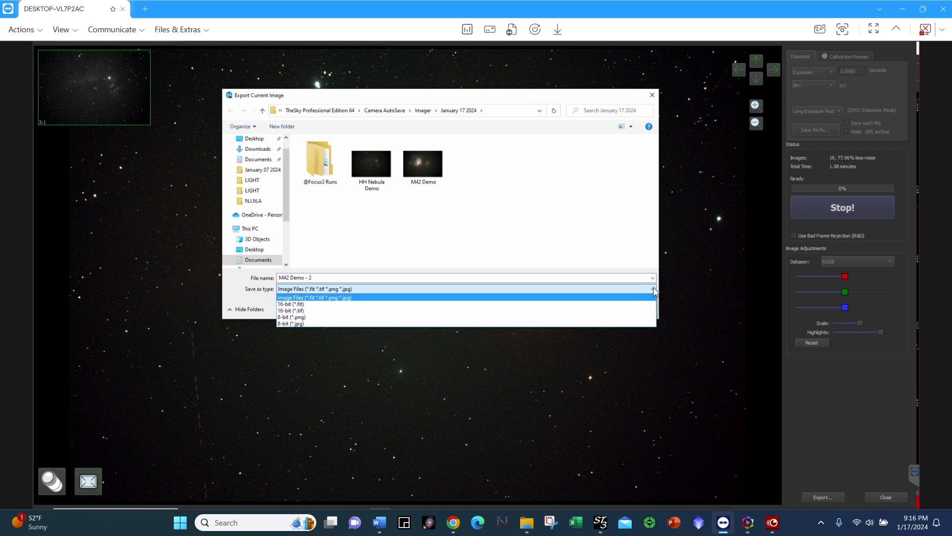
{"action": "left_click", "coordinate": [297, 304]}
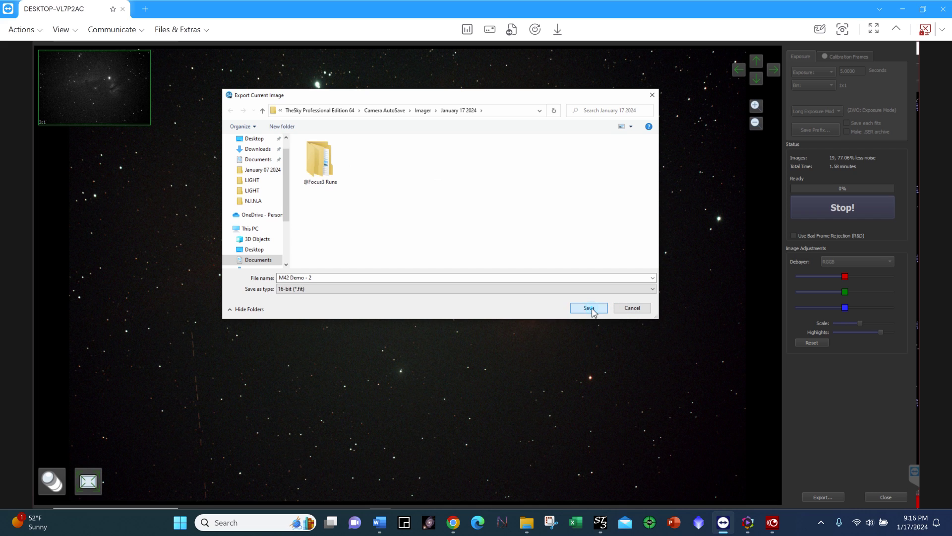
{"action": "left_click", "coordinate": [595, 309]}
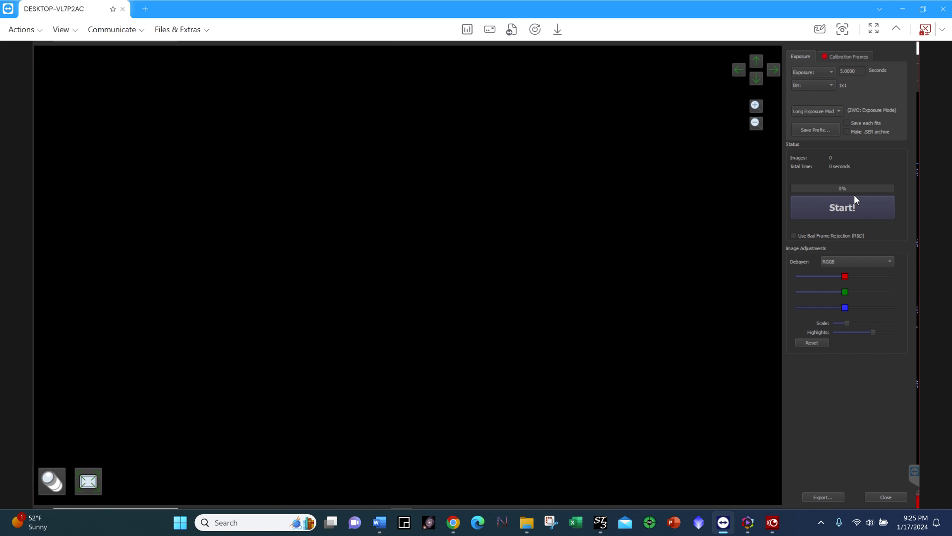
- Start live stacking the Rosette Nebula and raise the Scale to brighten the nebula
{"action": "left_click", "coordinate": [849, 207]}
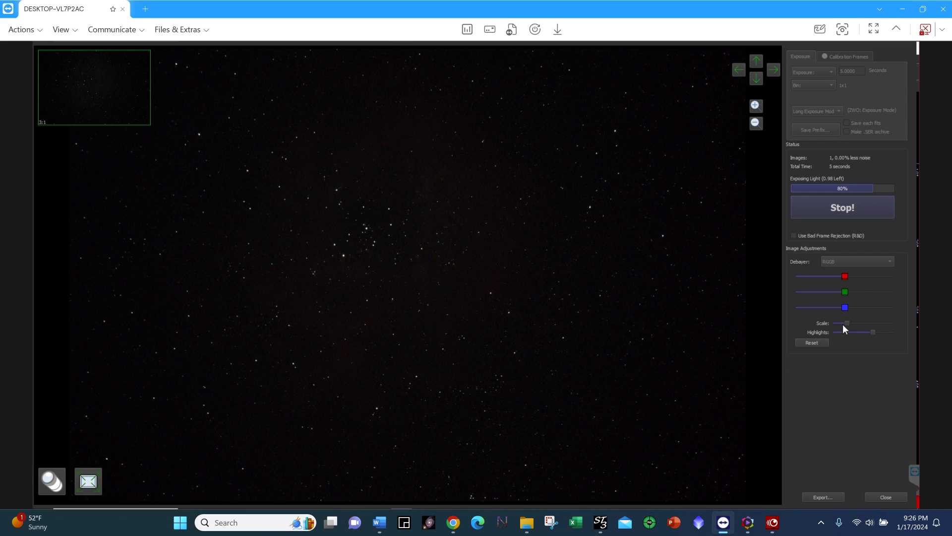
{"action": "left_click", "coordinate": [859, 322]}
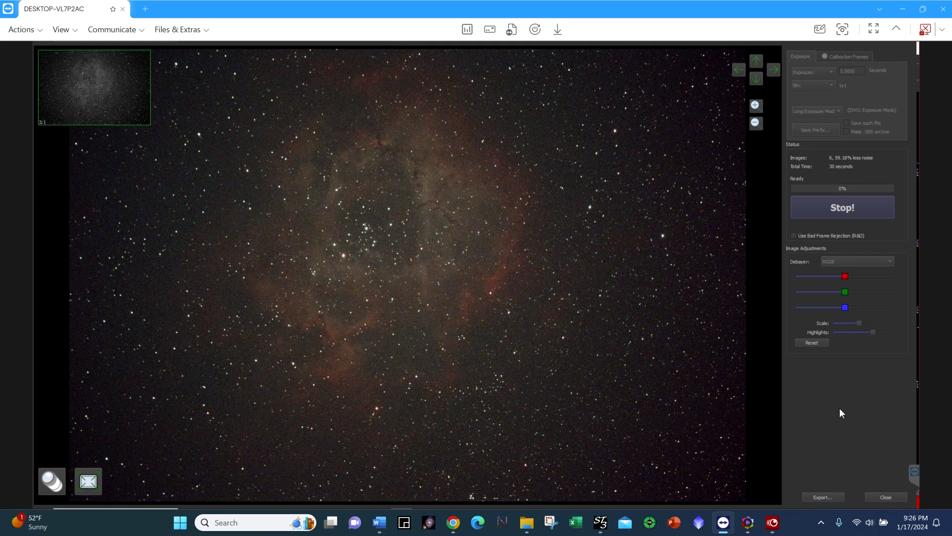
- Inspect the stacked Rosette image close up and in full-screen view, returning to the normal view
{"action": "left_click", "coordinate": [758, 105]}
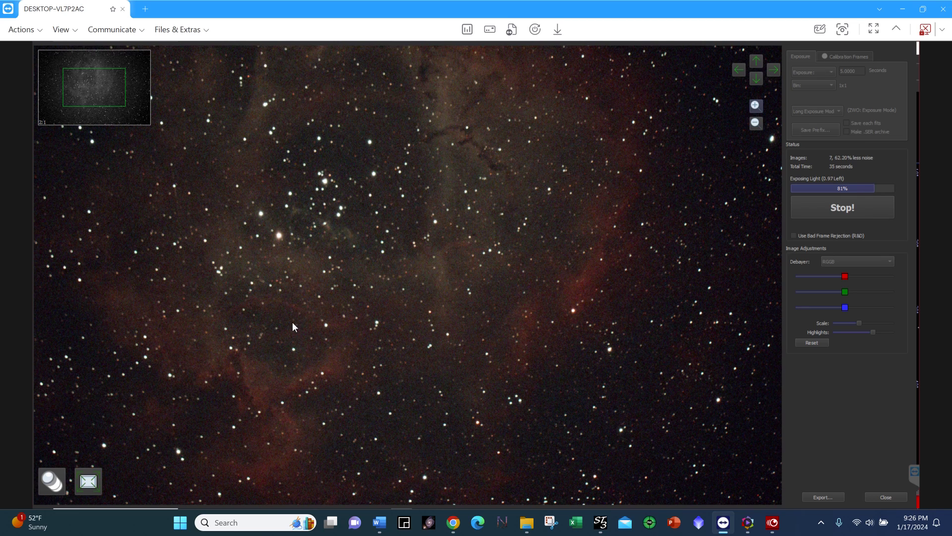
{"action": "left_click", "coordinate": [758, 123]}
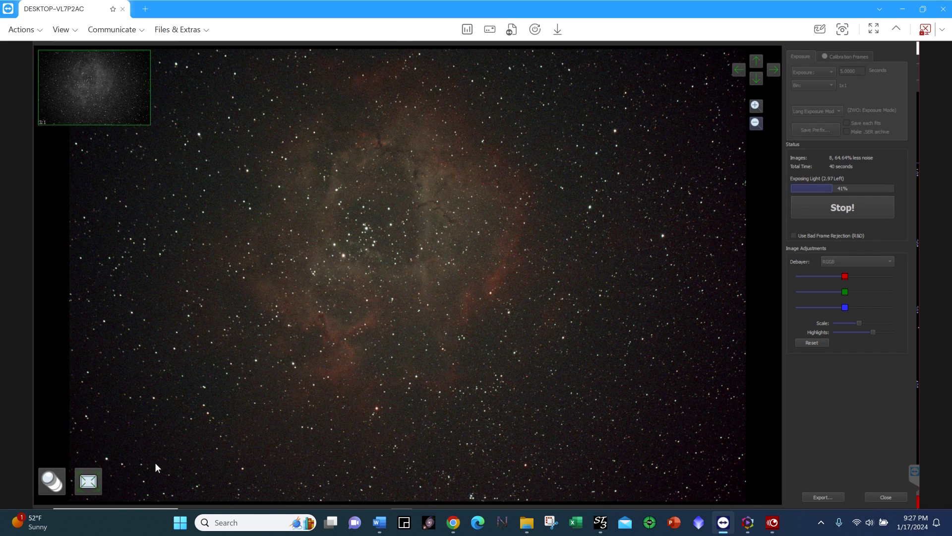
{"action": "left_click", "coordinate": [88, 481]}
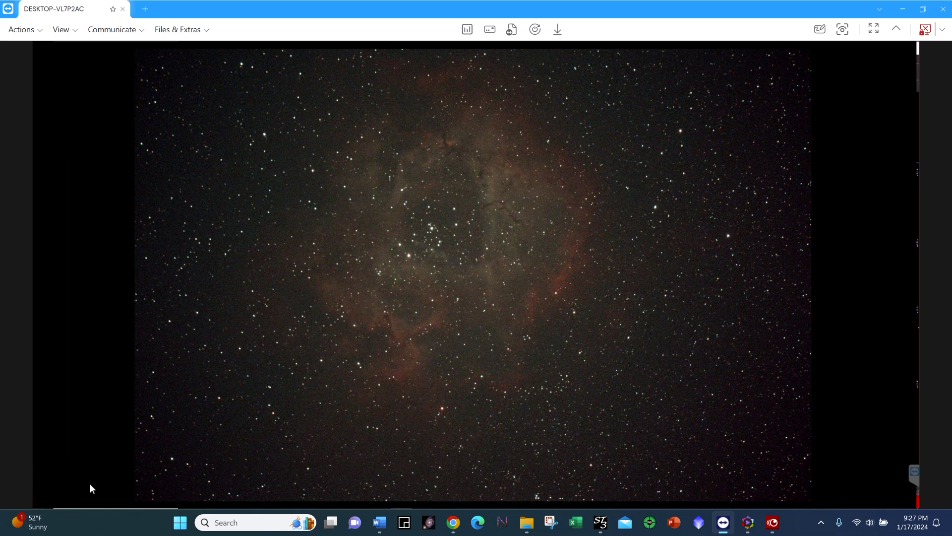
{"action": "left_click", "coordinate": [90, 489]}
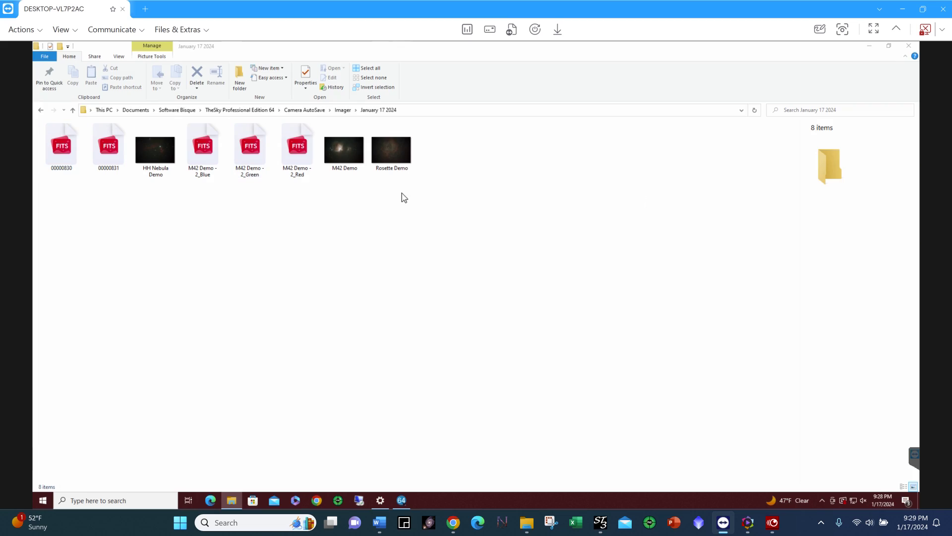
- View the exported M42 Demo, HH Nebula Demo and Rosette Demo images in the January 17 2024 folder, closing each one
{"action": "left_click", "coordinate": [166, 174]}
{"action": "left_click", "coordinate": [348, 157]}
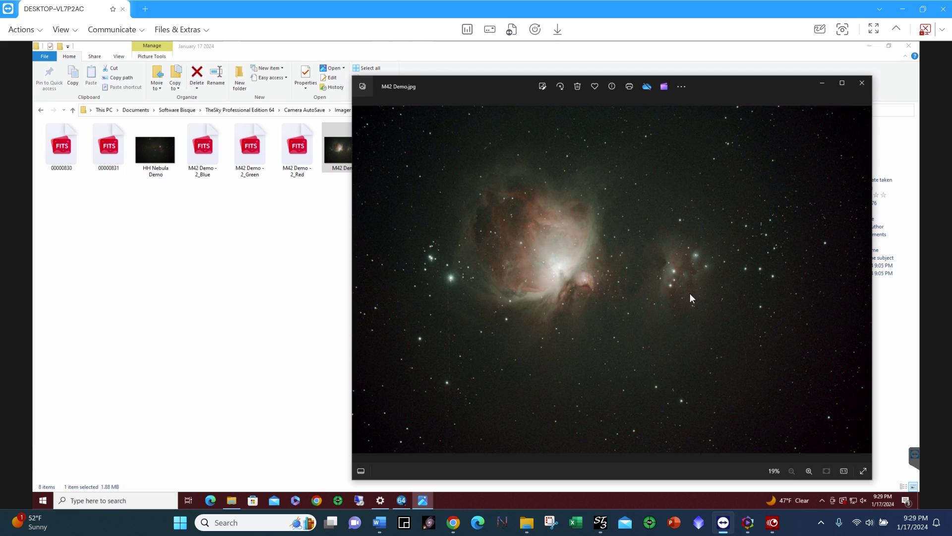
{"action": "left_click", "coordinate": [861, 84]}
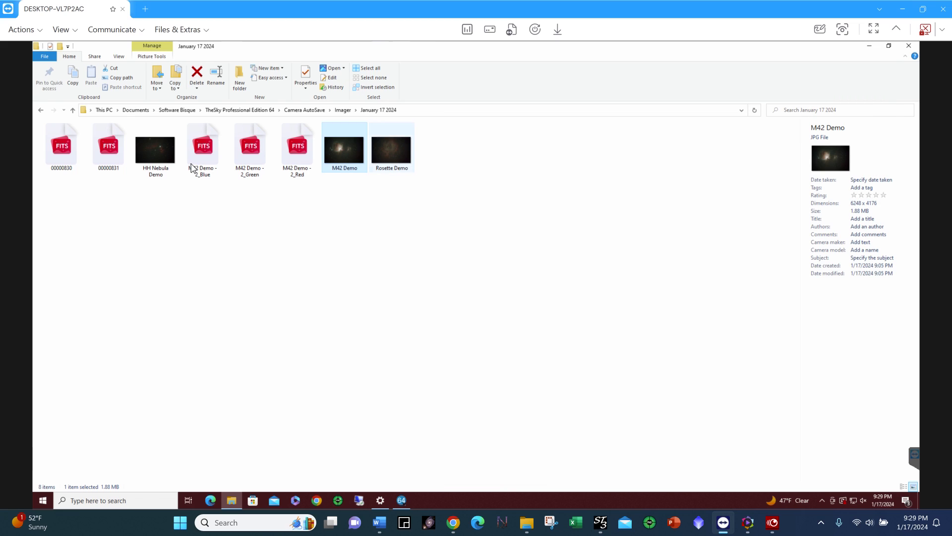
{"action": "double_click", "coordinate": [156, 159]}
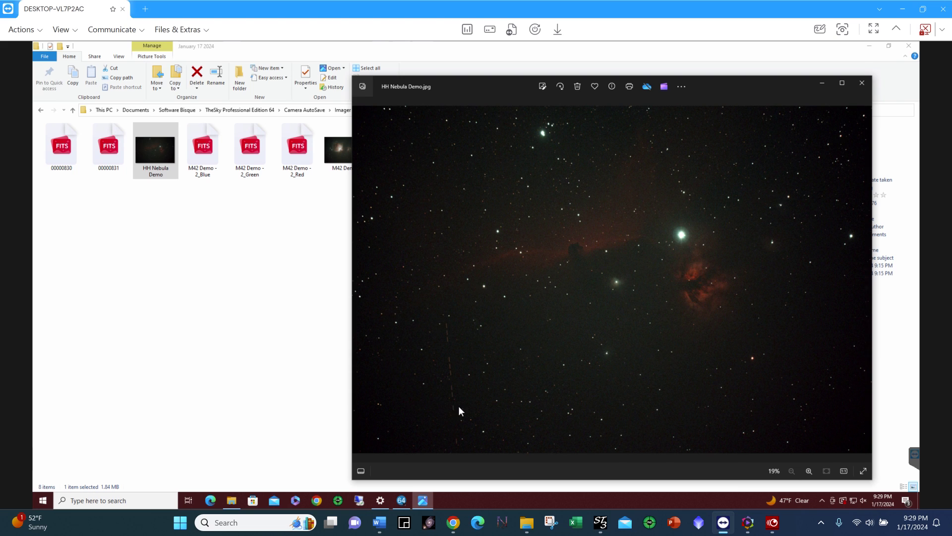
{"action": "left_click", "coordinate": [862, 83]}
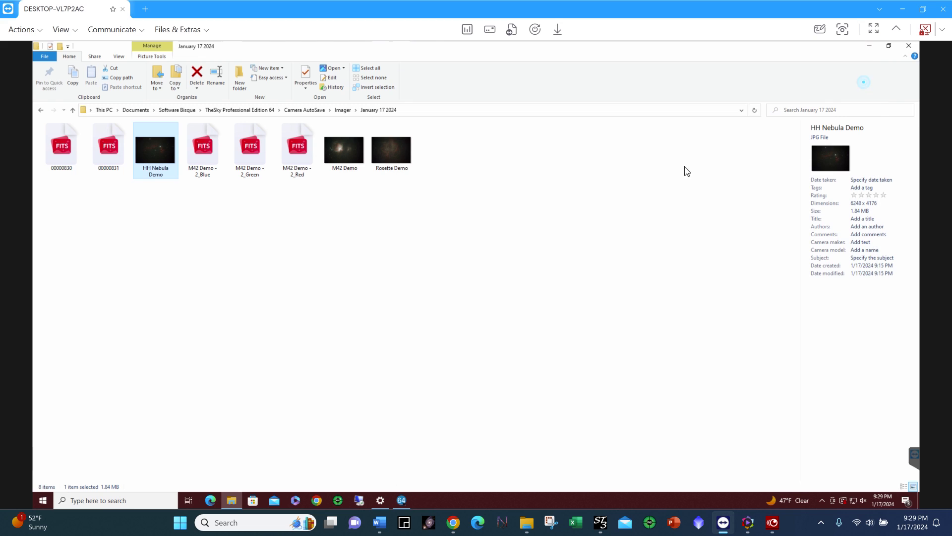
{"action": "double_click", "coordinate": [391, 151]}
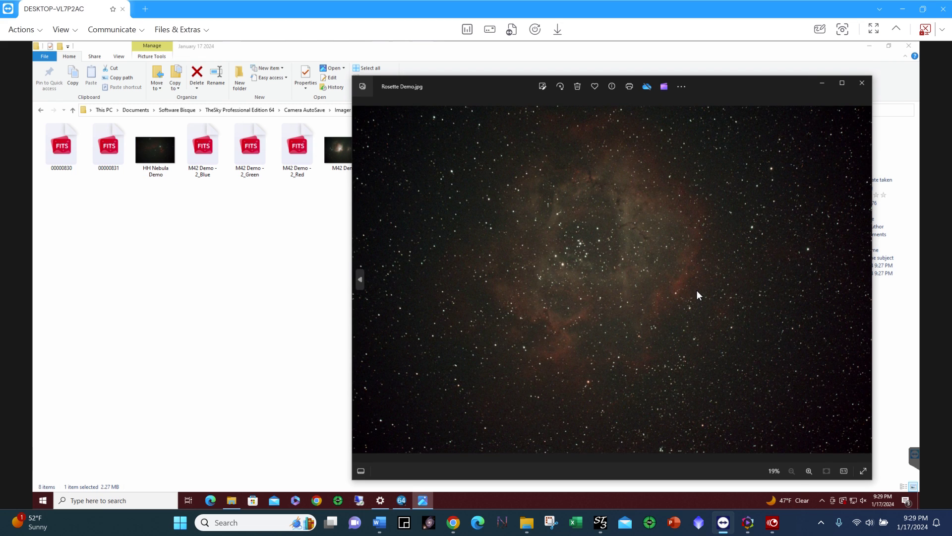
{"action": "left_click", "coordinate": [862, 83]}
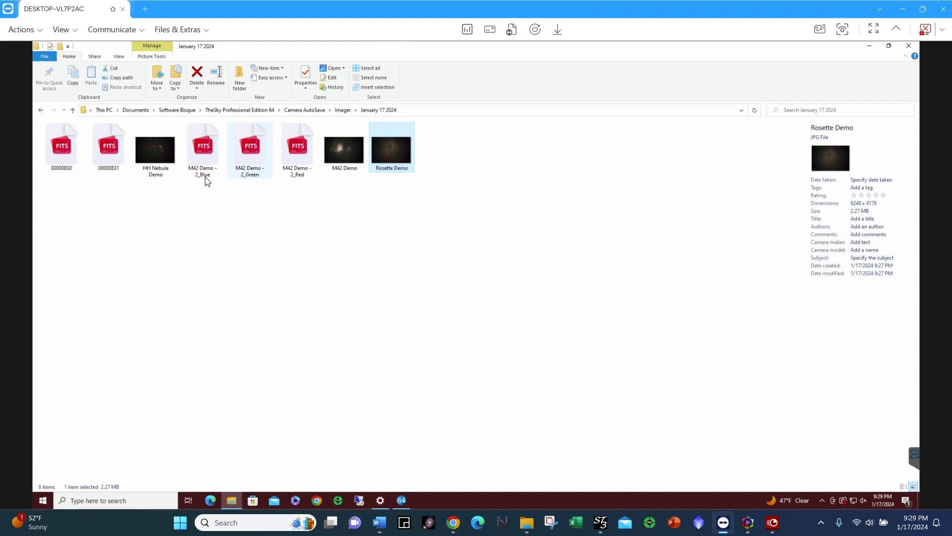
- Open the red, green and blue FITS channel files of M42 Demo - 2 and compare the channels
{"action": "left_click", "coordinate": [299, 149]}
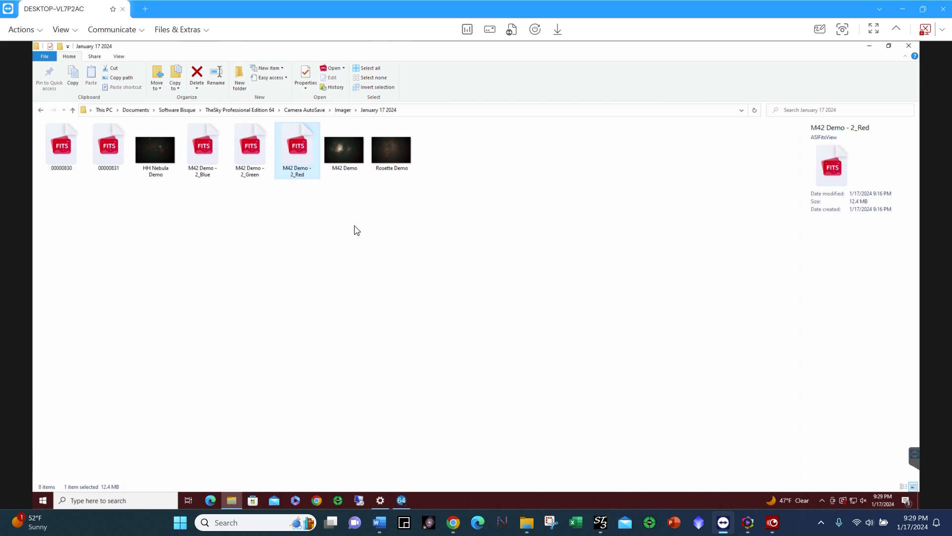
{"action": "key", "text": "Return"}
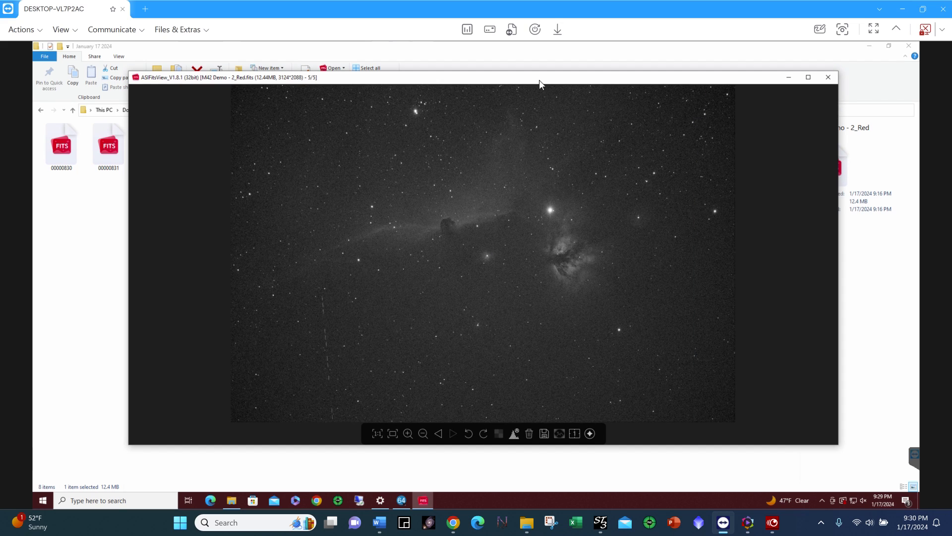
{"action": "left_click_drag", "start_coordinate": [542, 78], "coordinate": [547, 216]}
{"action": "double_click", "coordinate": [253, 149]}
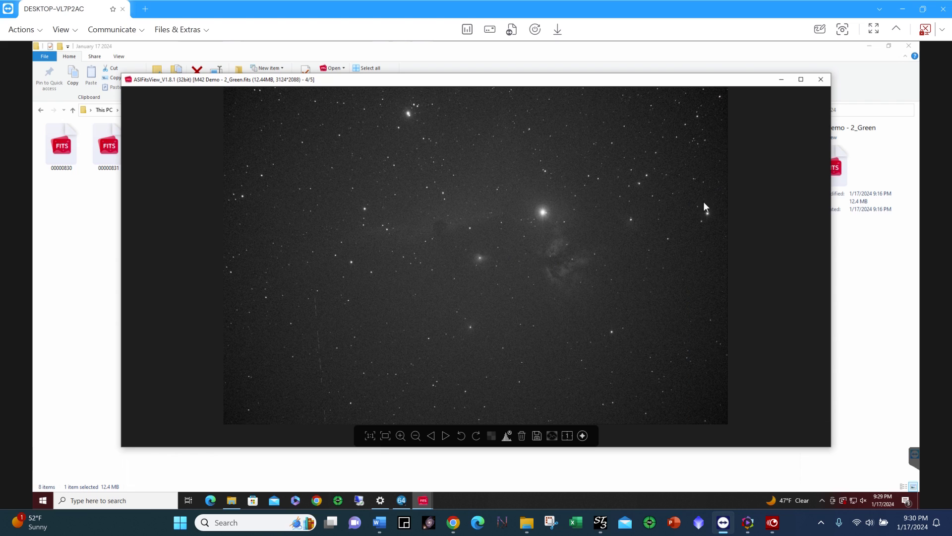
{"action": "mouse_move", "coordinate": [423, 500]}
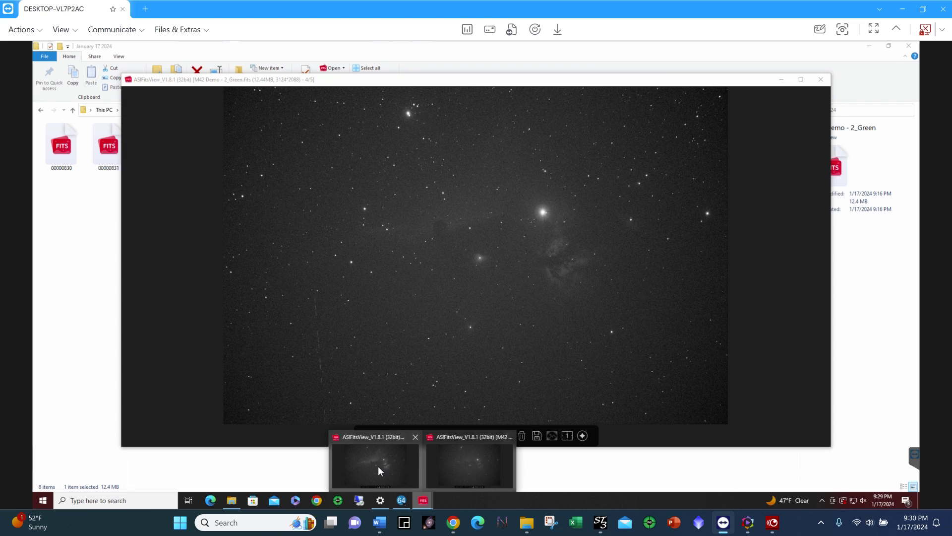
{"action": "mouse_move", "coordinate": [378, 468]}
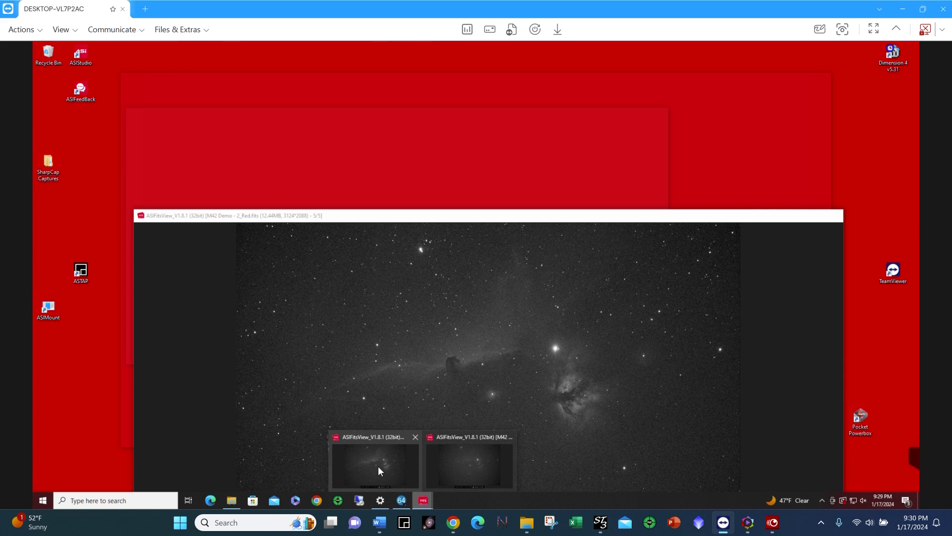
{"action": "mouse_move", "coordinate": [471, 466]}
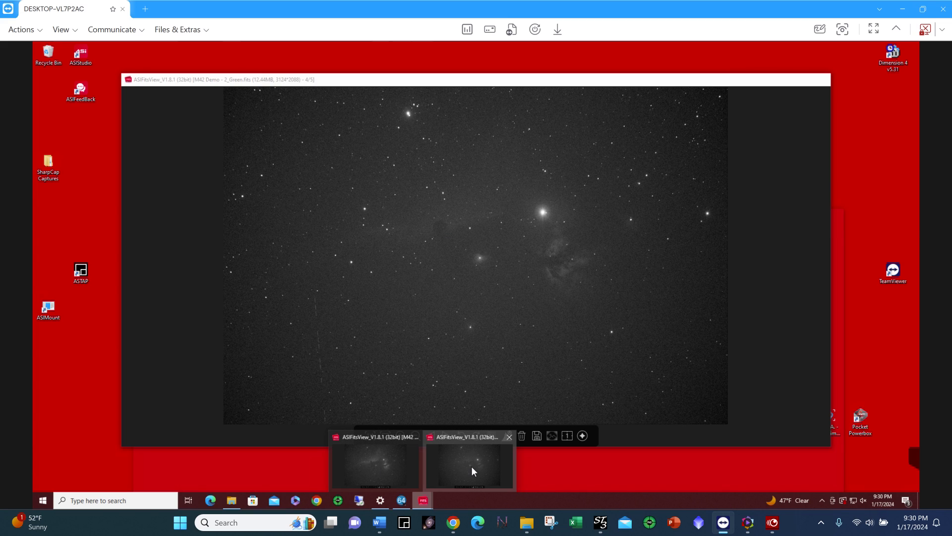
{"action": "left_click", "coordinate": [615, 477]}
{"action": "double_click", "coordinate": [211, 151]}
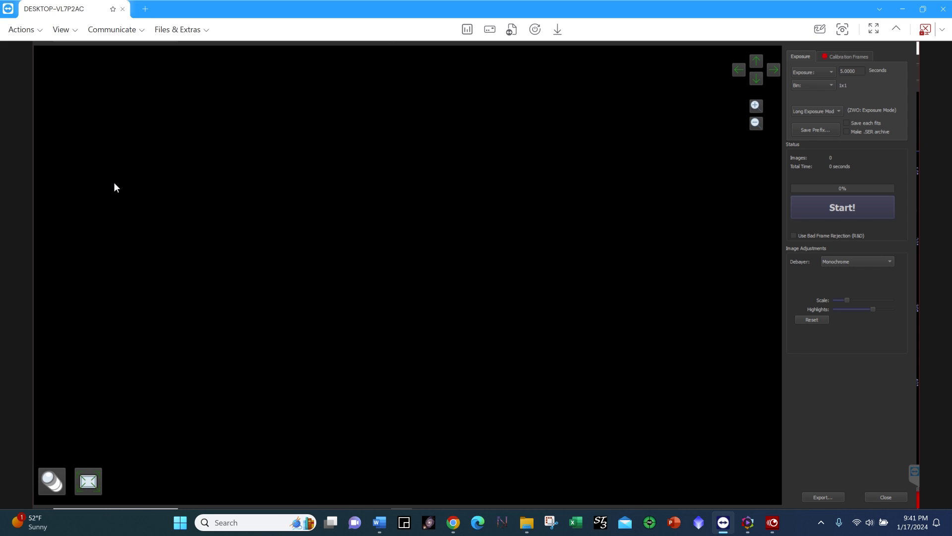
- Set the Live Stack debayering to RGGB and start stacking the new target
{"action": "left_click", "coordinate": [890, 262]}
{"action": "left_click", "coordinate": [846, 271]}
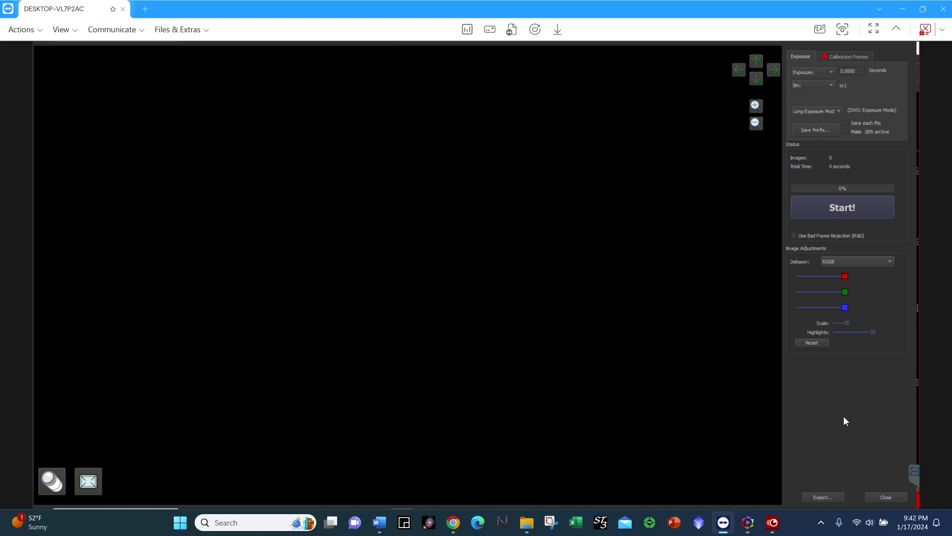
{"action": "left_click", "coordinate": [844, 207]}
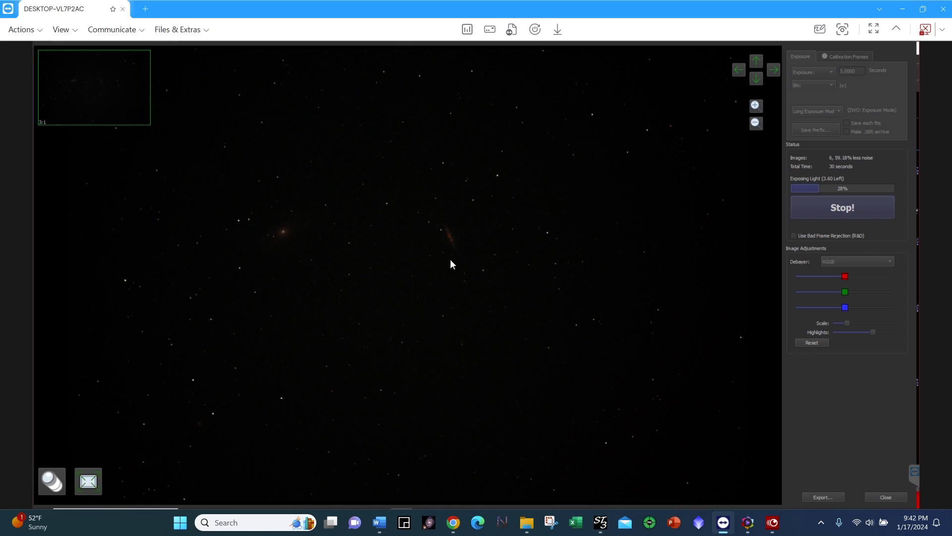
- Enlarge and centre the two galaxies in the live stack and raise the Scale to brighten them
{"action": "left_click", "coordinate": [755, 106]}
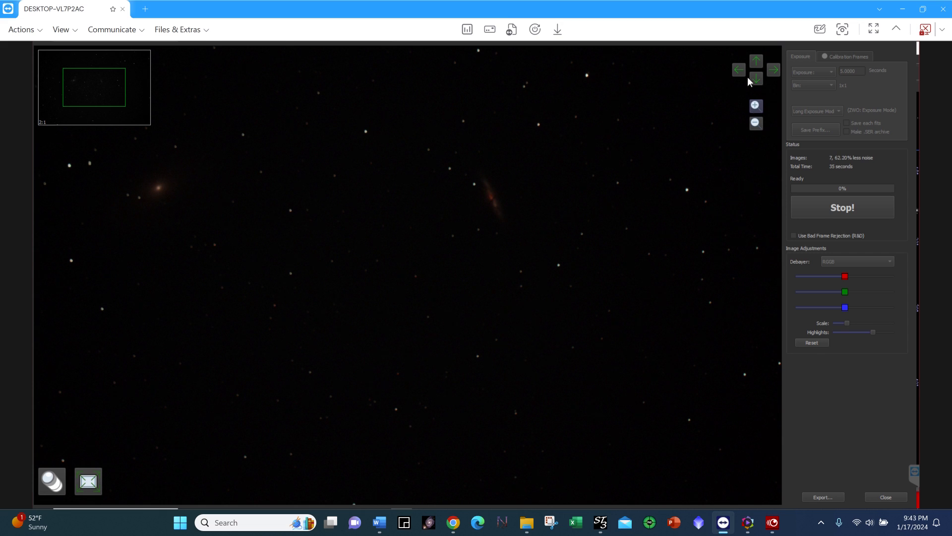
{"action": "left_click", "coordinate": [757, 62]}
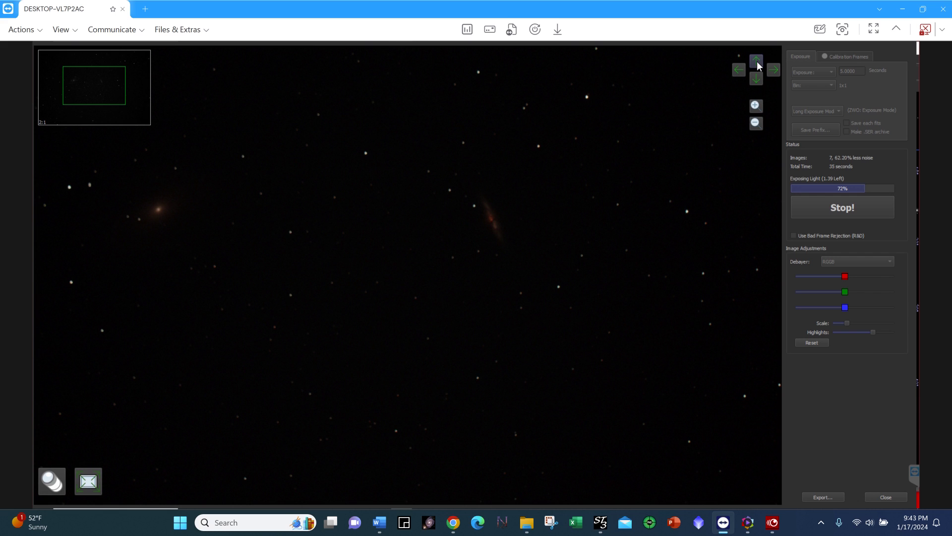
{"action": "left_click", "coordinate": [757, 63]}
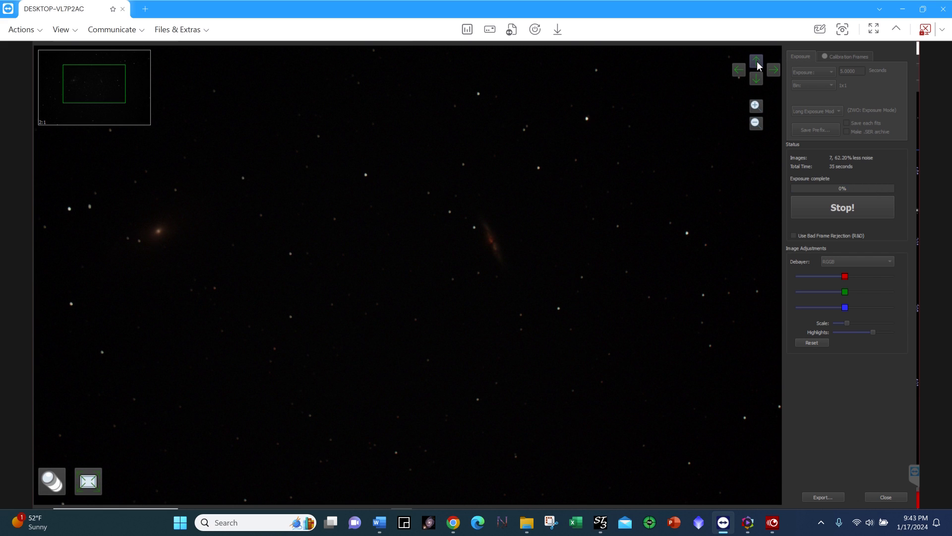
{"action": "left_click", "coordinate": [757, 63]}
{"action": "left_click", "coordinate": [739, 69]}
{"action": "left_click", "coordinate": [846, 323]}
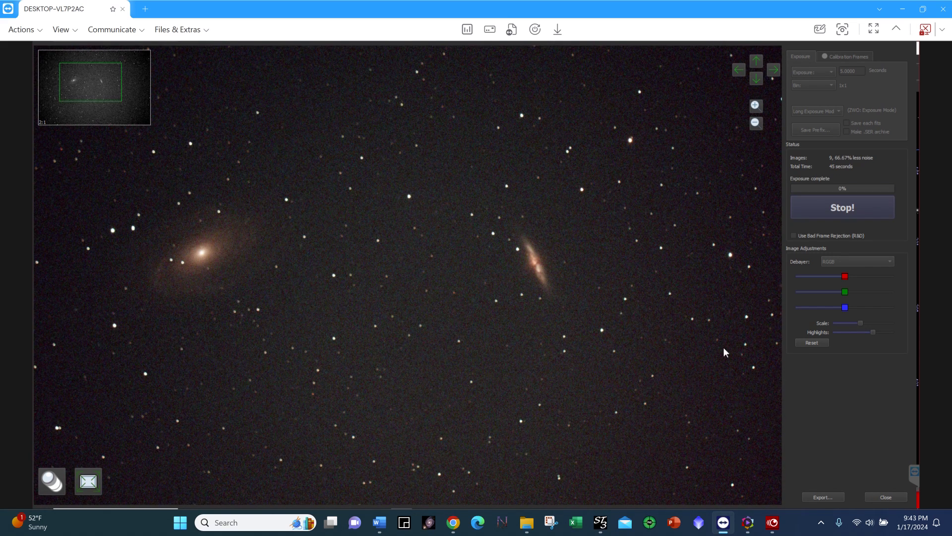
- Lower the live stack's red level slightly and recentre the two galaxies in the view
{"action": "left_click", "coordinate": [844, 276]}
{"action": "left_click", "coordinate": [840, 276]}
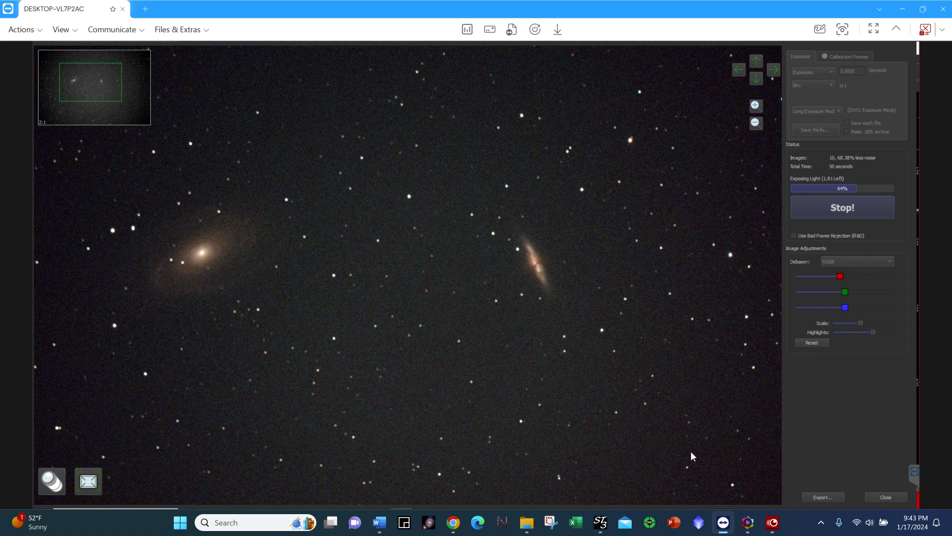
{"action": "left_click", "coordinate": [739, 70]}
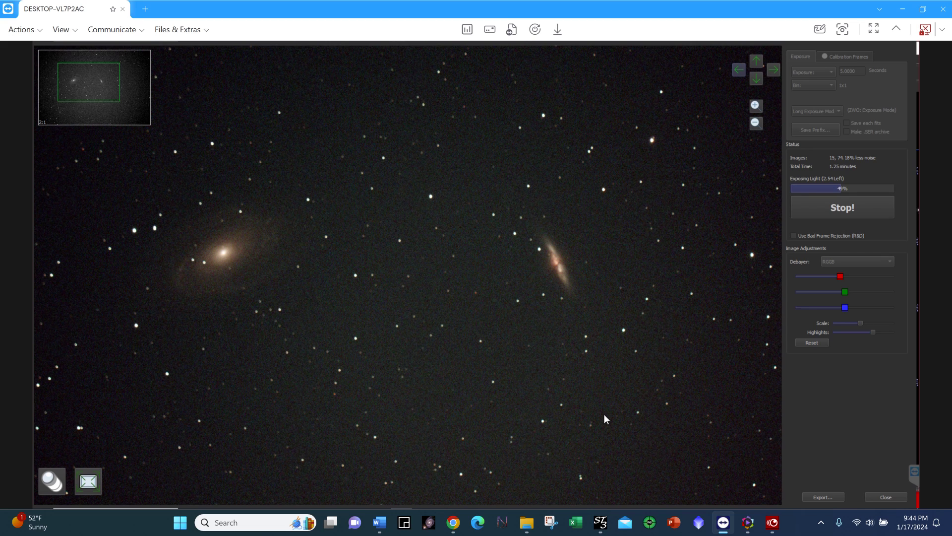
{"action": "mouse_move", "coordinate": [773, 525]}
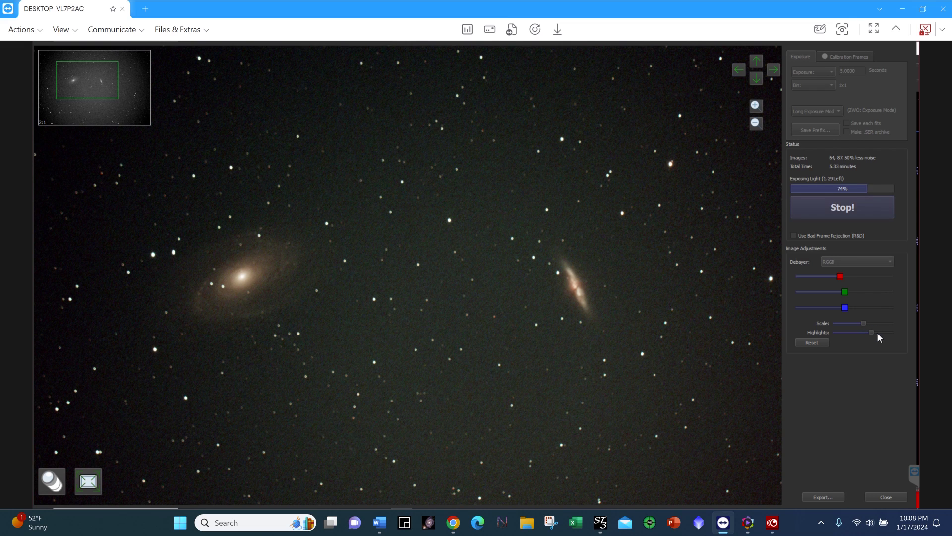
- Try a higher Highlights level on the galaxy stack and bring it back down
{"action": "left_click_drag", "start_coordinate": [877, 333], "coordinate": [882, 332]}
{"action": "left_click", "coordinate": [883, 331]}
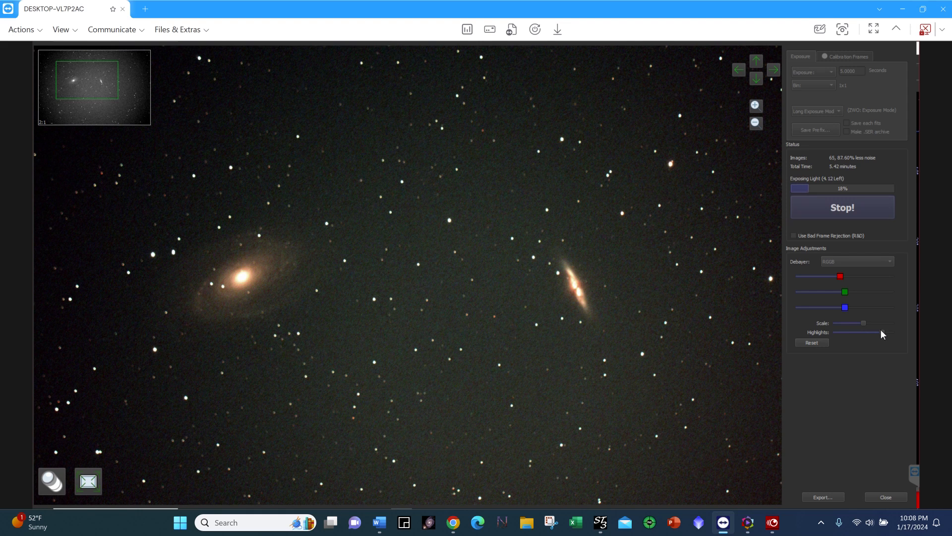
{"action": "left_click_drag", "start_coordinate": [879, 332], "coordinate": [873, 332]}
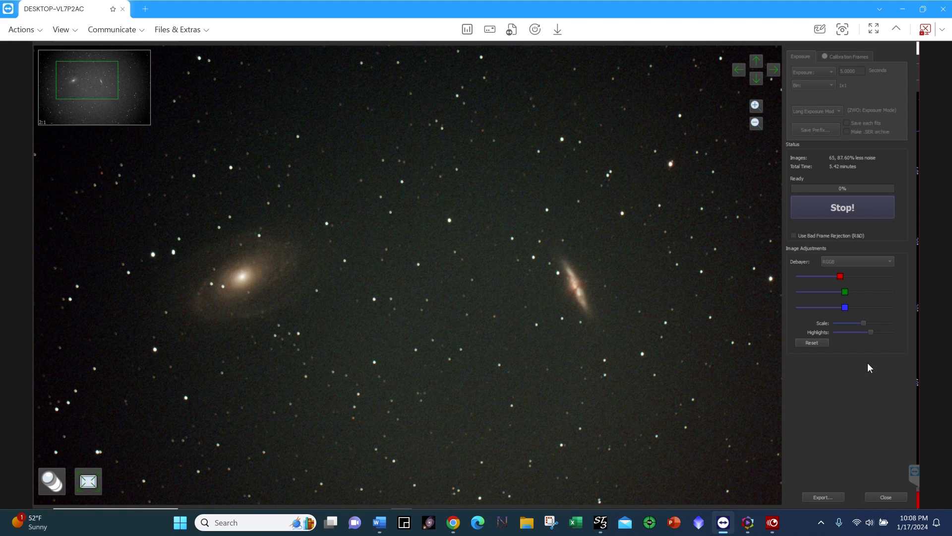
- Raise the Scale to brighten the galaxies' faint outer regions and stop the live stack with the full frame in view
{"action": "left_click", "coordinate": [878, 322]}
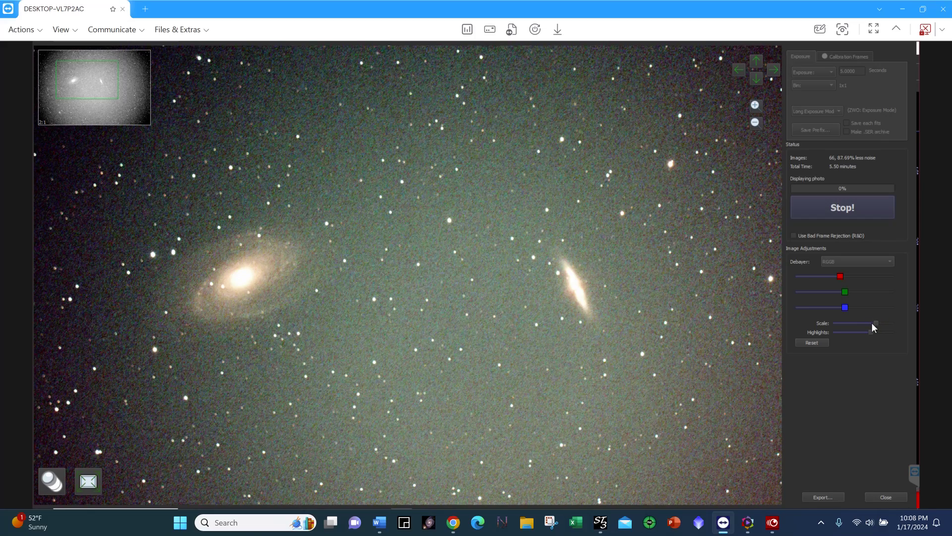
{"action": "left_click", "coordinate": [872, 323]}
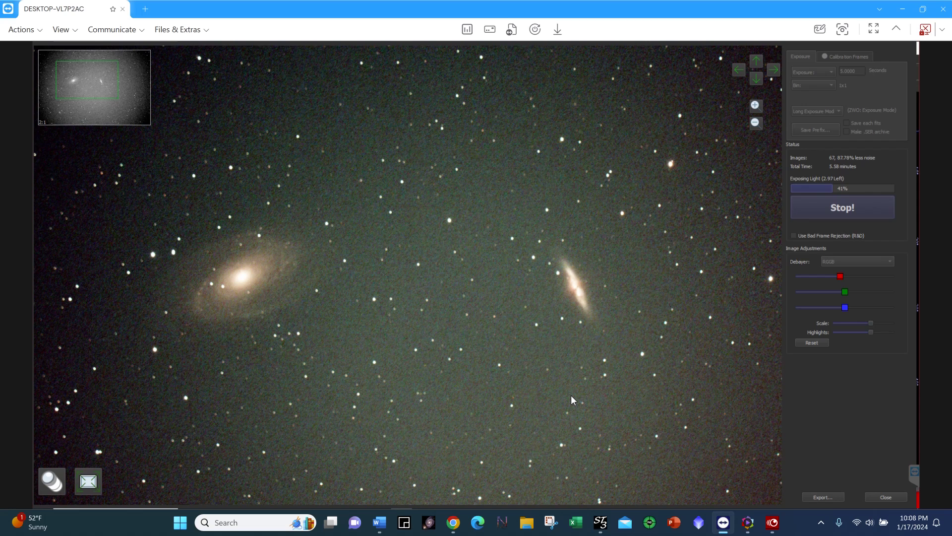
{"action": "left_click", "coordinate": [757, 124]}
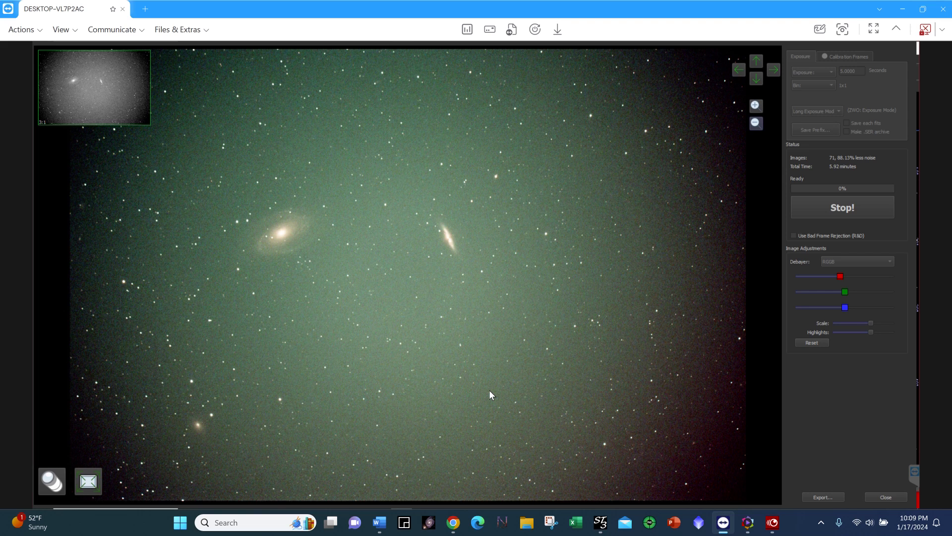
{"action": "left_click", "coordinate": [841, 208]}
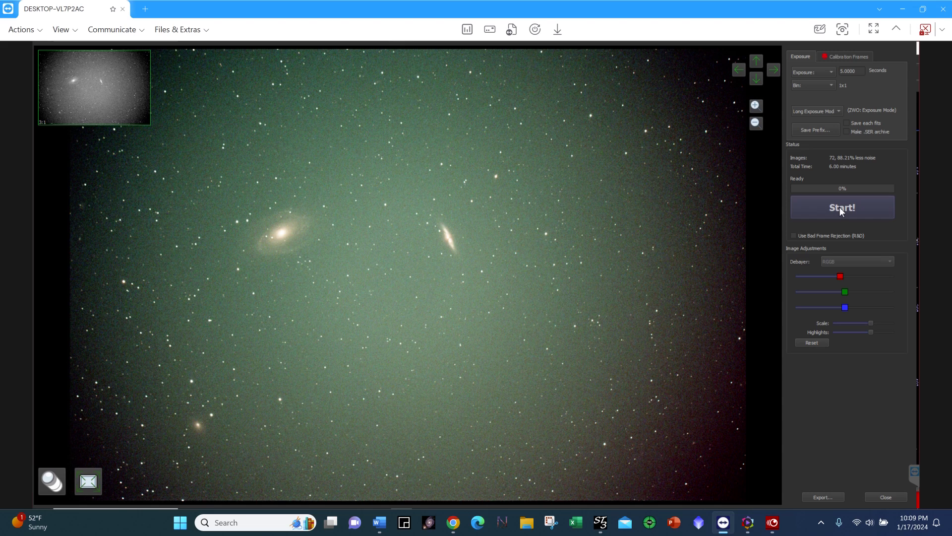
- Start creating a master dark from 16 combined frames with FITS saving enabled, and abort the wizard
{"action": "left_click", "coordinate": [837, 55]}
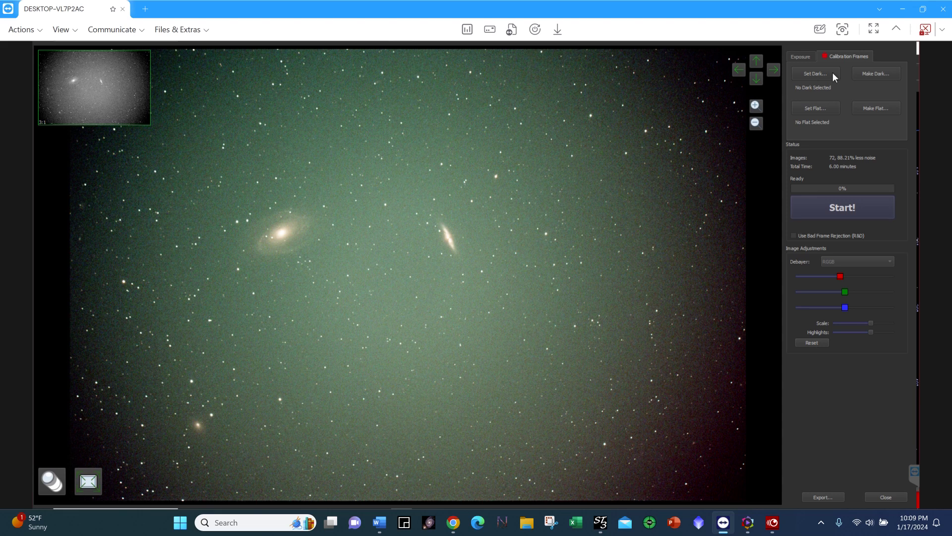
{"action": "left_click", "coordinate": [870, 72]}
{"action": "left_click_drag", "start_coordinate": [448, 232], "coordinate": [539, 128]}
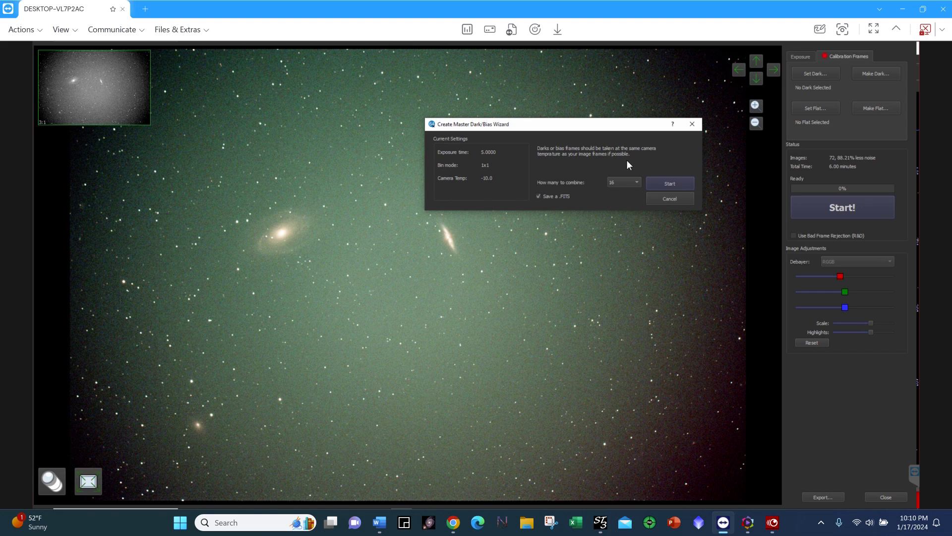
{"action": "left_click", "coordinate": [638, 182]}
{"action": "left_click", "coordinate": [627, 181]}
{"action": "left_click", "coordinate": [671, 183]}
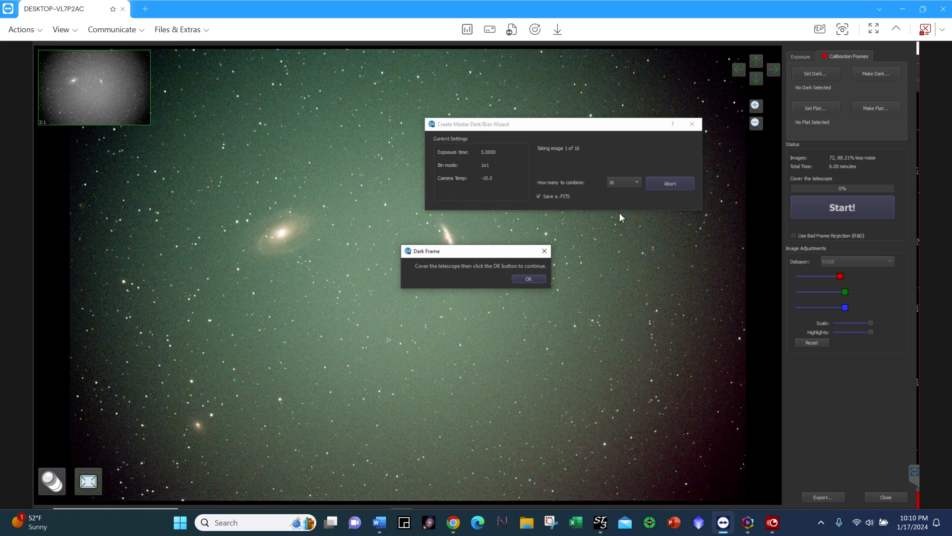
{"action": "left_click", "coordinate": [527, 278]}
{"action": "left_click", "coordinate": [680, 182]}
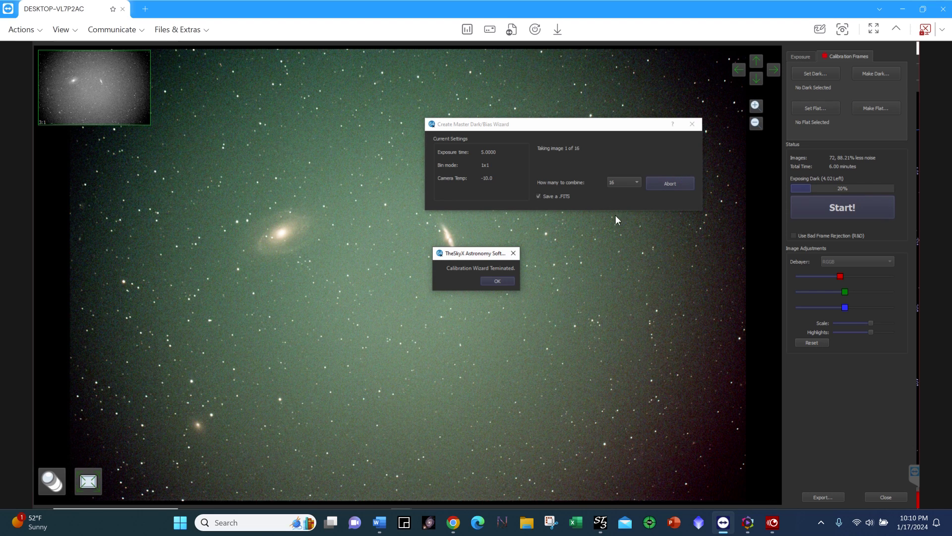
{"action": "left_click", "coordinate": [497, 281]}
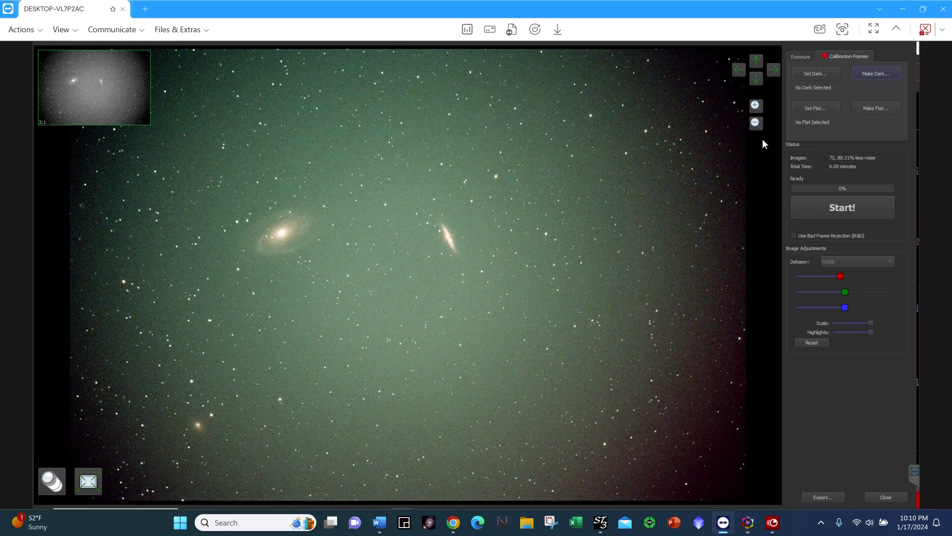
- Examine the dark frame file selection and the master flat wizard's settings, cancelling both
{"action": "left_click", "coordinate": [819, 74]}
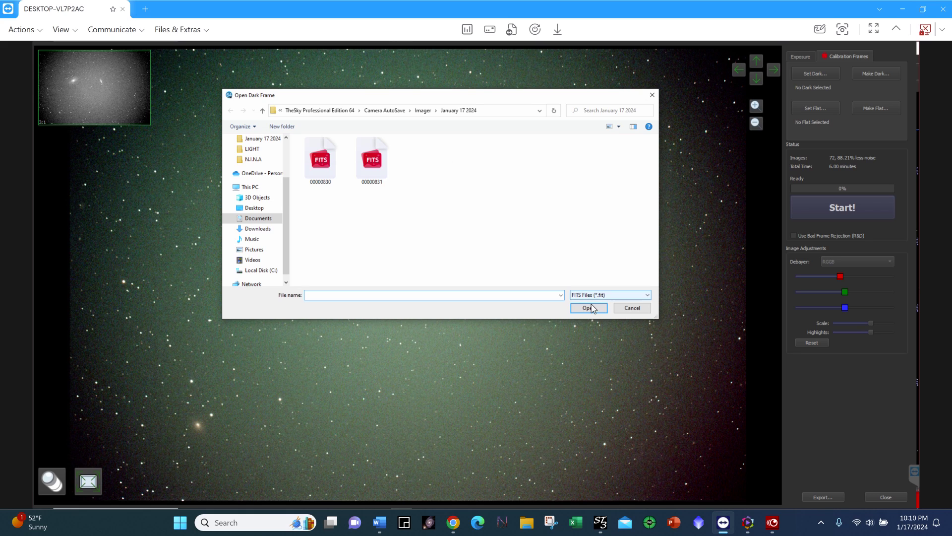
{"action": "left_click", "coordinate": [637, 310]}
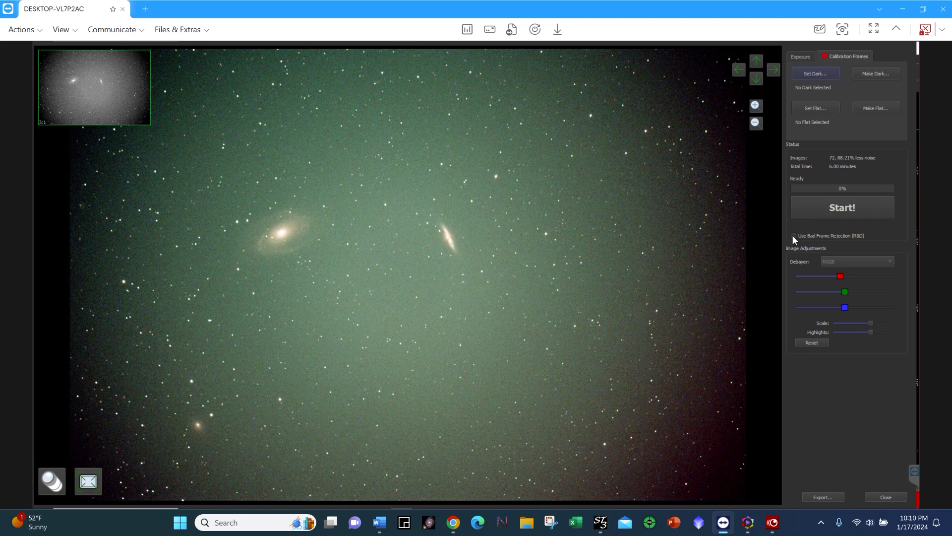
{"action": "left_click", "coordinate": [879, 108]}
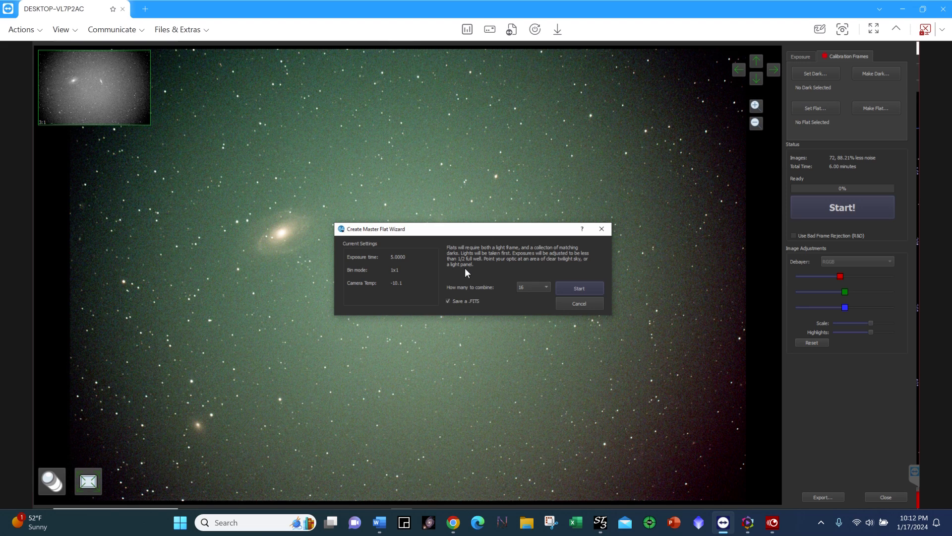
{"action": "left_click", "coordinate": [577, 304]}
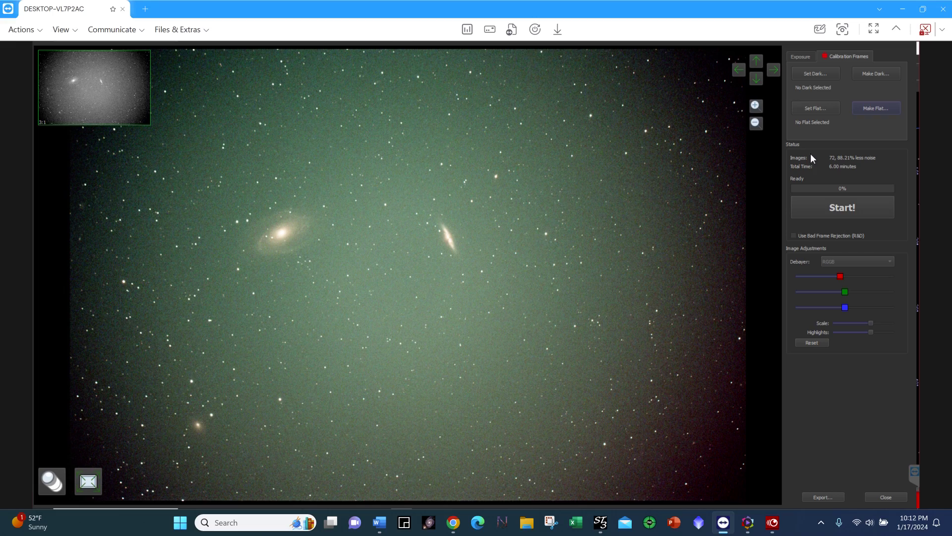
{"action": "left_click", "coordinate": [798, 56]}
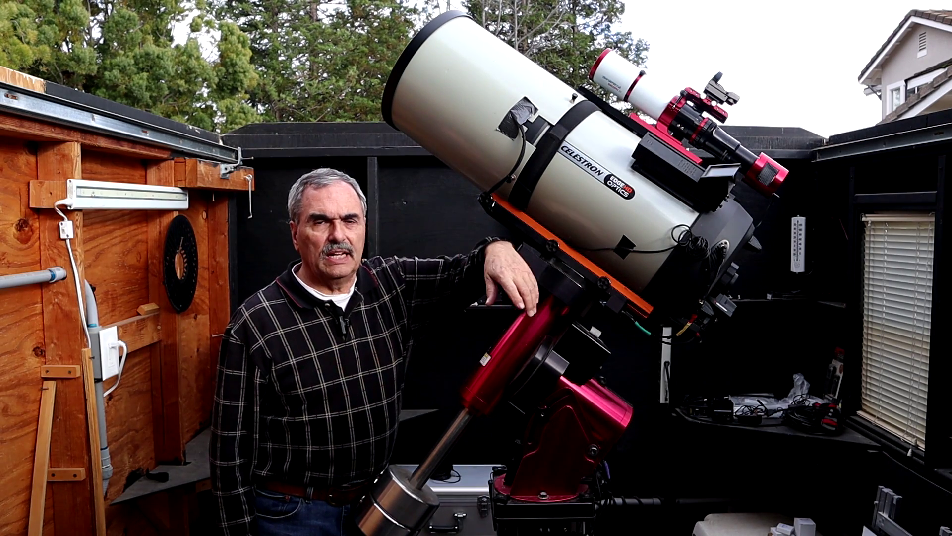